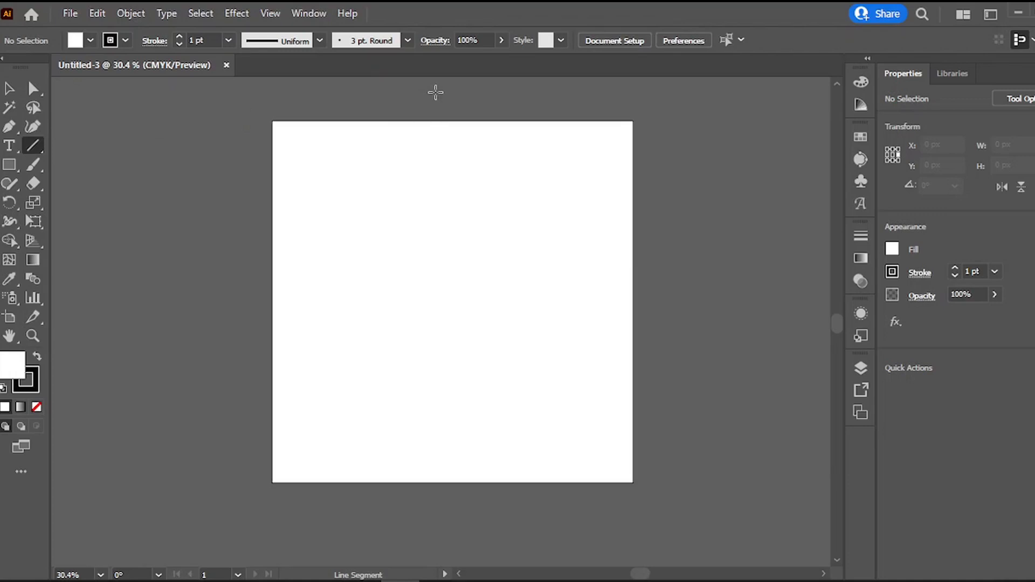
Step: Draw a vertical line about 1208 px long and centre it horizontally and vertically on the artboard
drag(441, 92, 449, 496)
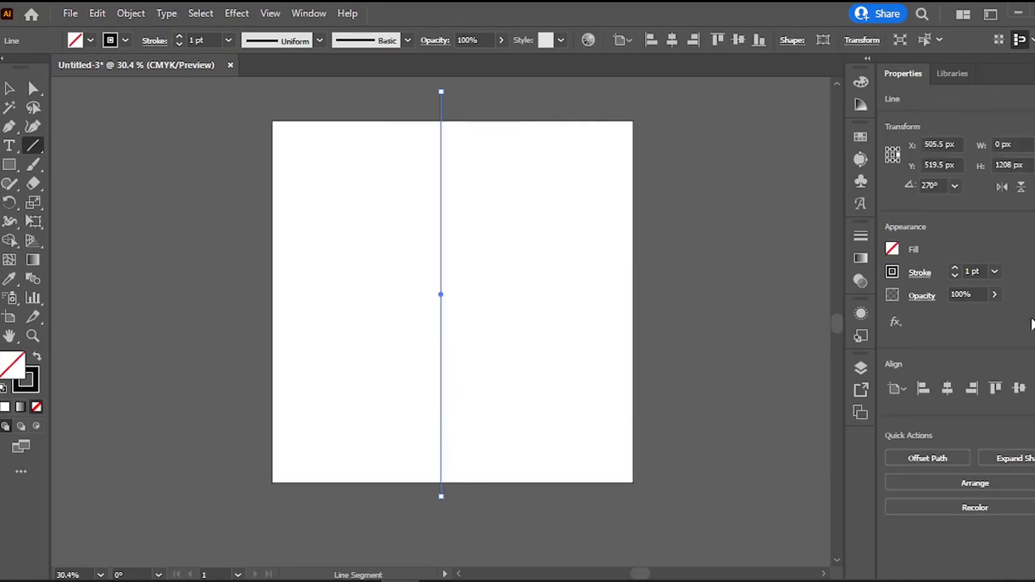
click(953, 392)
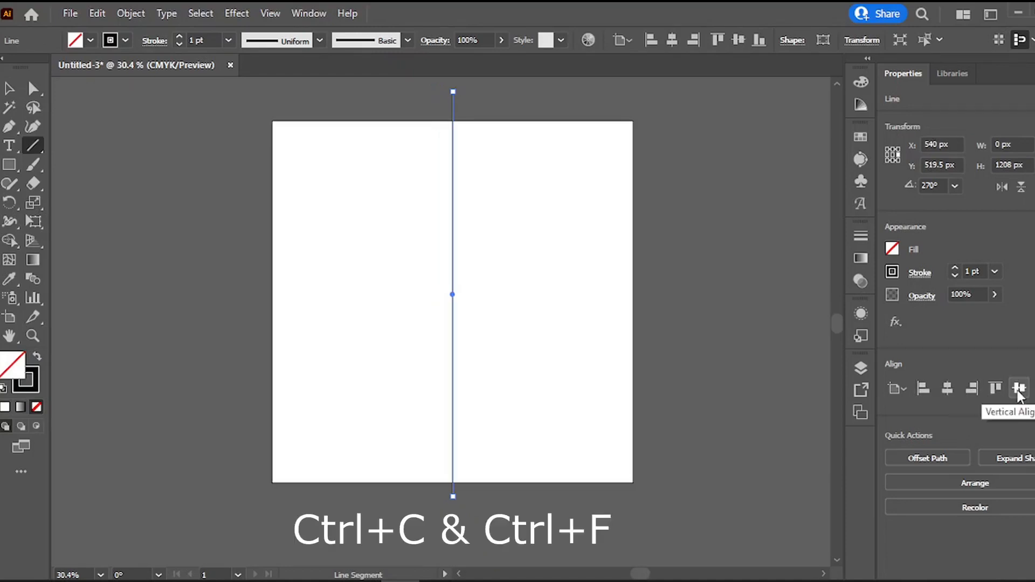
click(1019, 392)
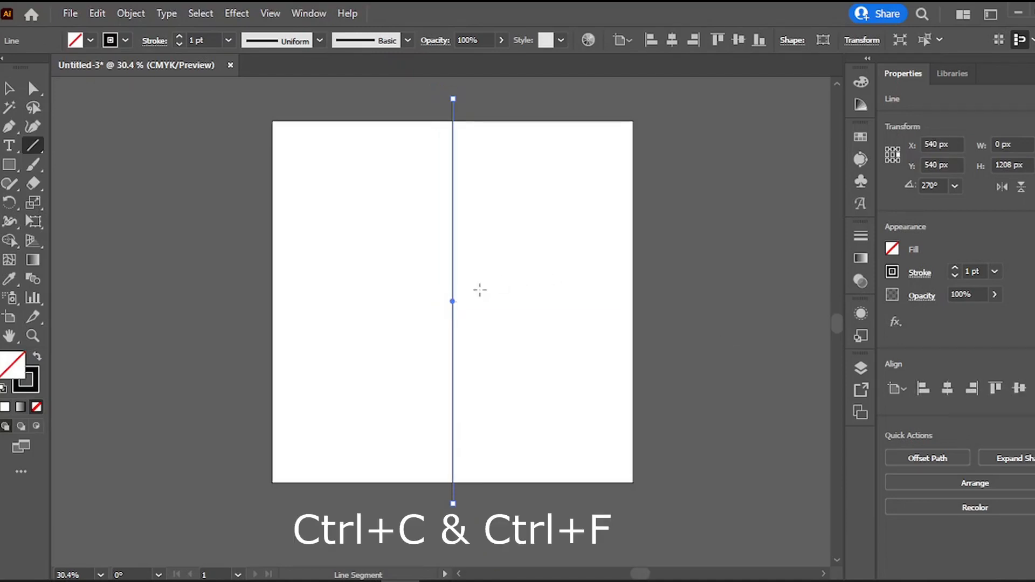
Step: Duplicate the vertical line in place and rotate the copy 90° so the two lines cross at the artboard's centre
key(ctrl+c)
key(ctrl+f)
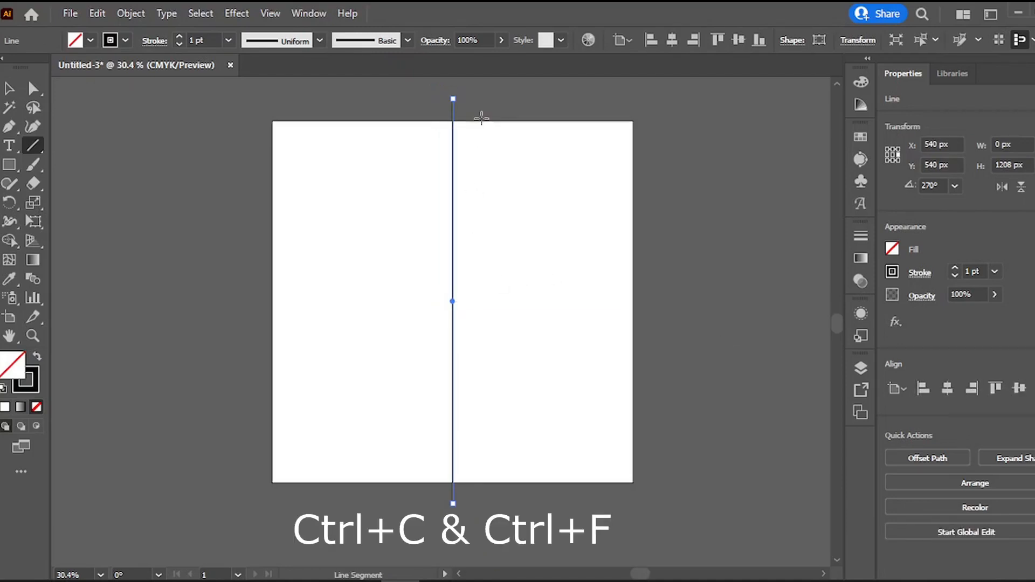
drag(459, 96, 668, 300)
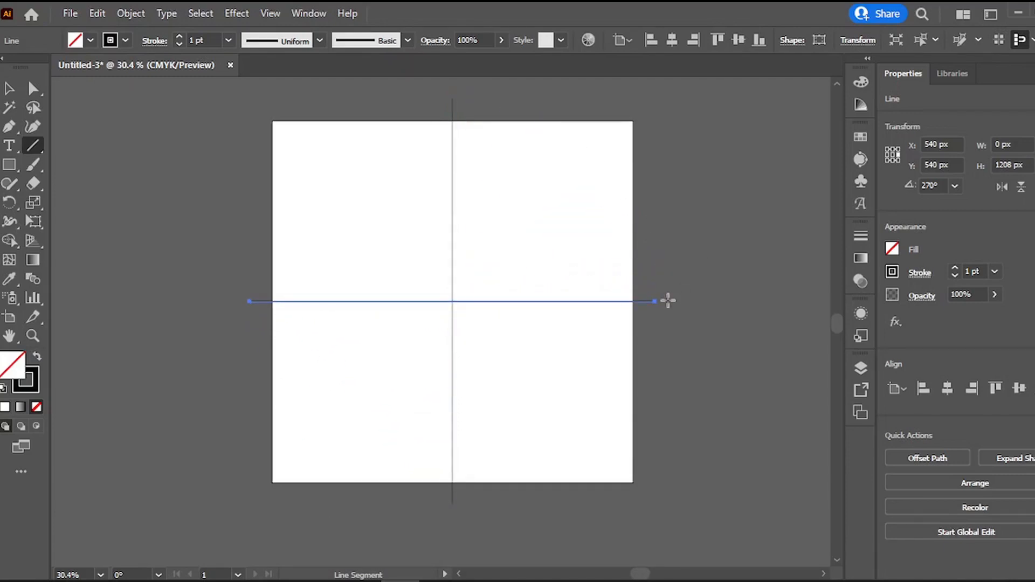
Step: Target all of Layer 1 and apply a Transform effect with a 30° rotation and 11 copies
click(867, 367)
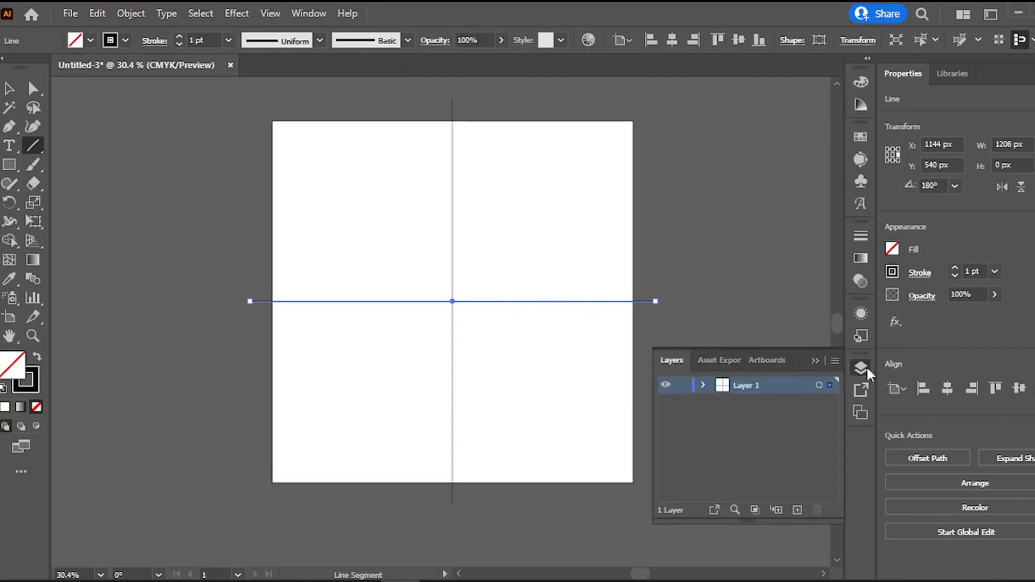
click(704, 385)
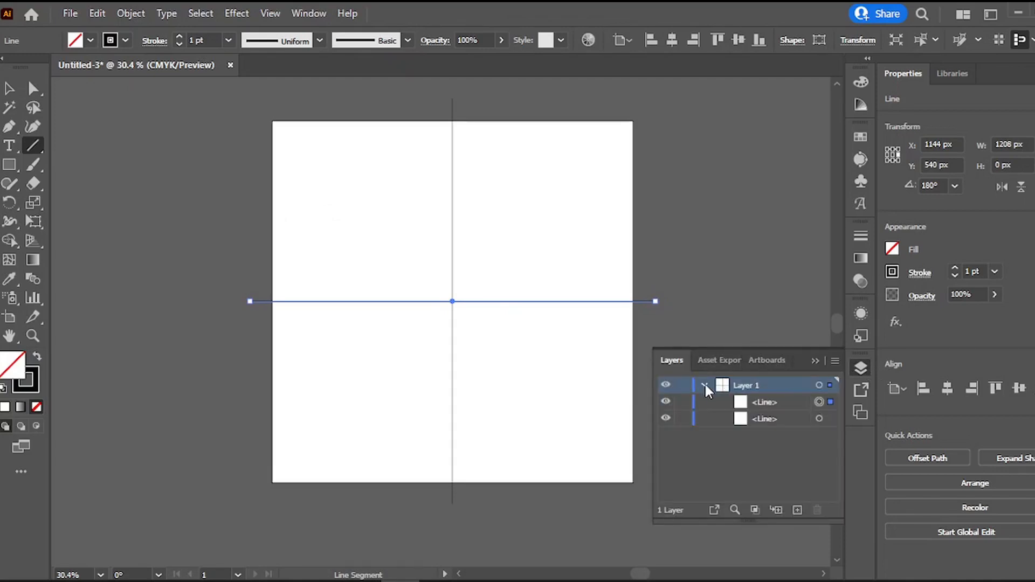
click(818, 385)
click(813, 360)
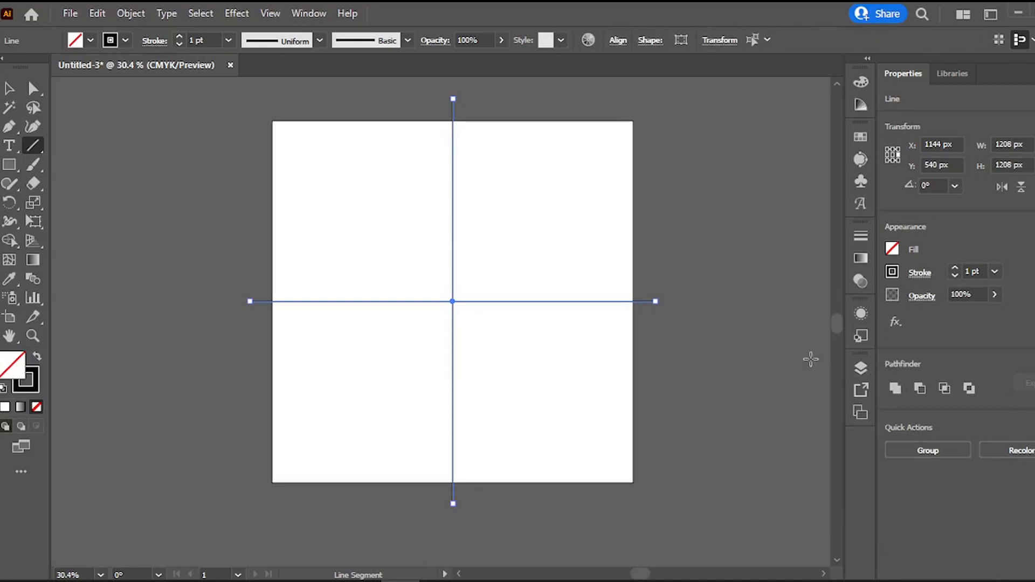
click(233, 15)
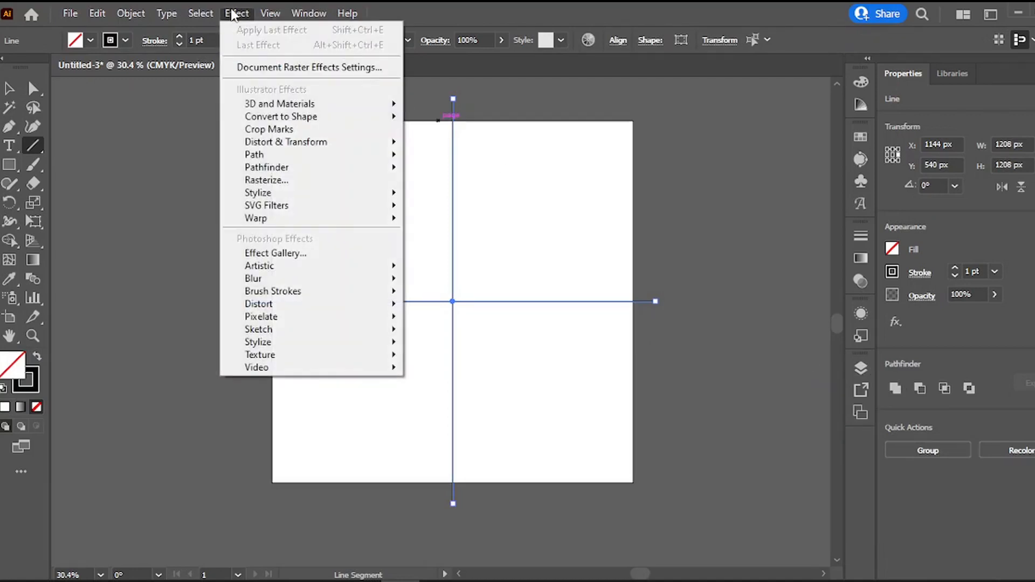
mouse_move(321, 143)
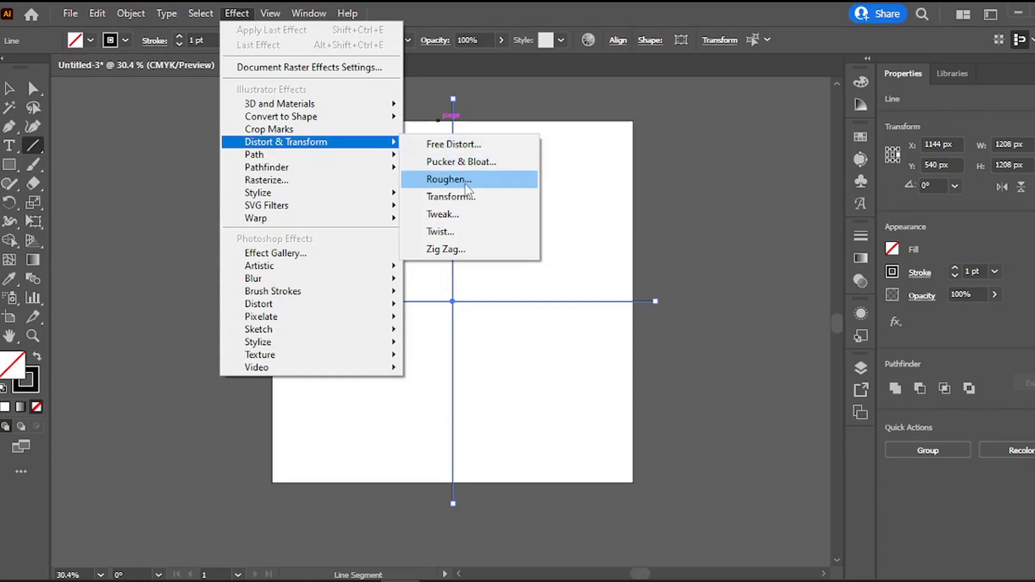
click(450, 197)
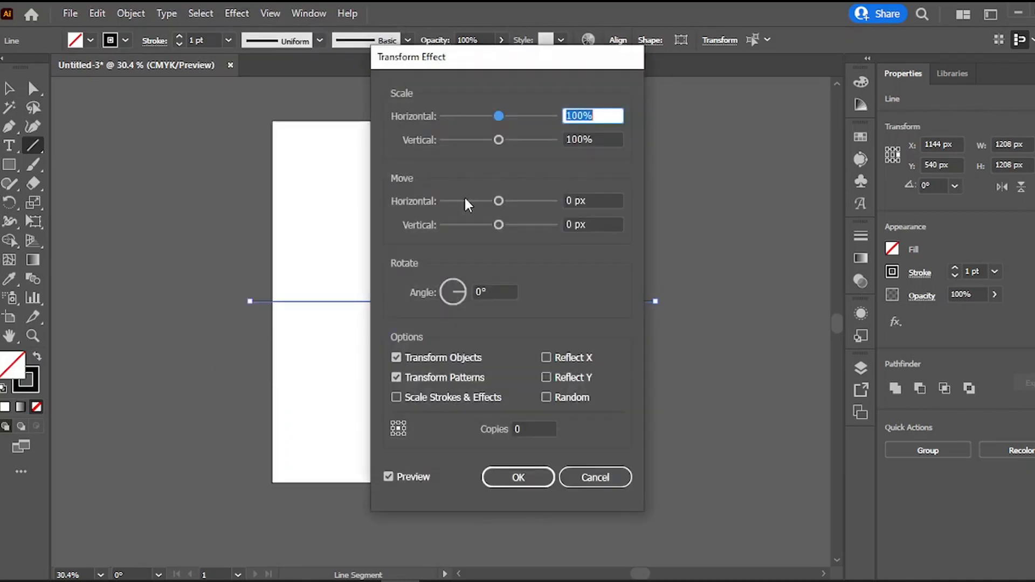
click(488, 293)
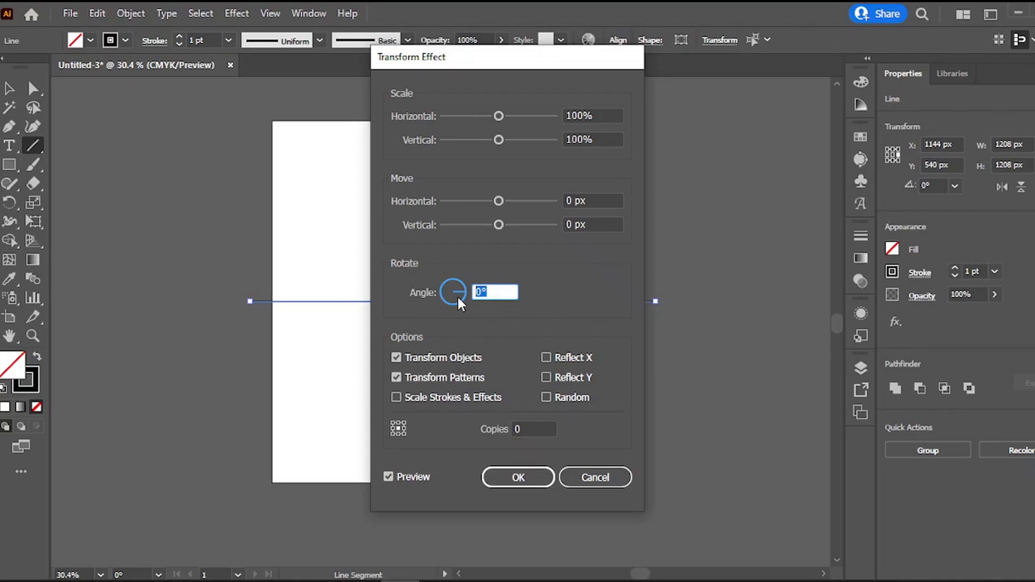
text(30)
click(523, 428)
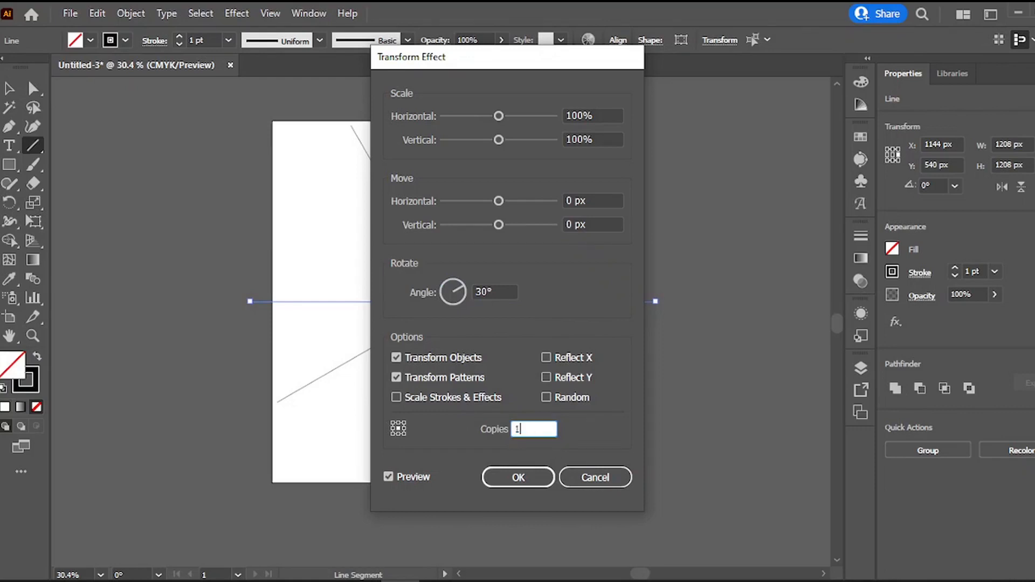
click(525, 478)
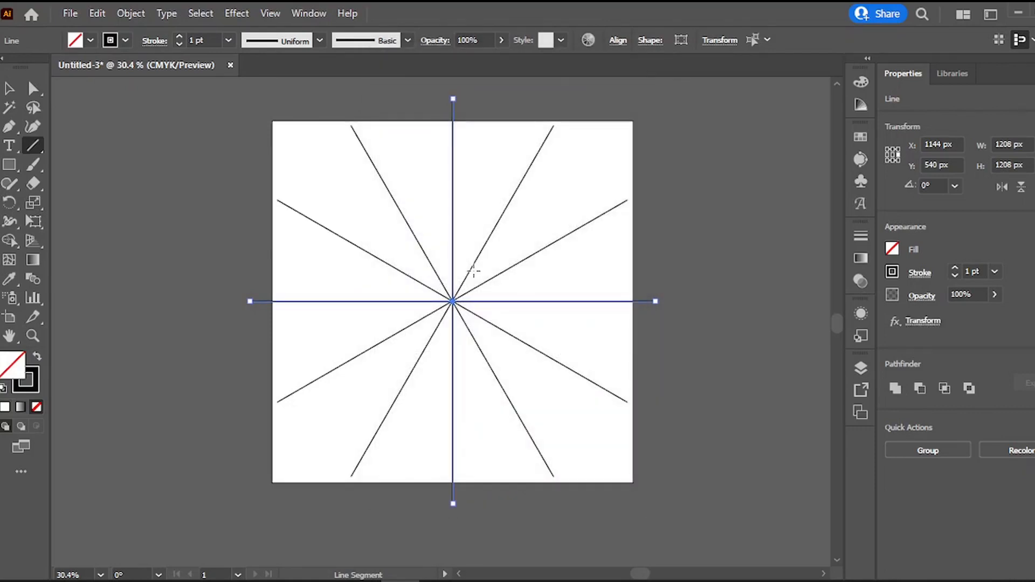
Step: Apply a second Transform effect to the layer with 1 copy and Reflect X enabled
click(237, 13)
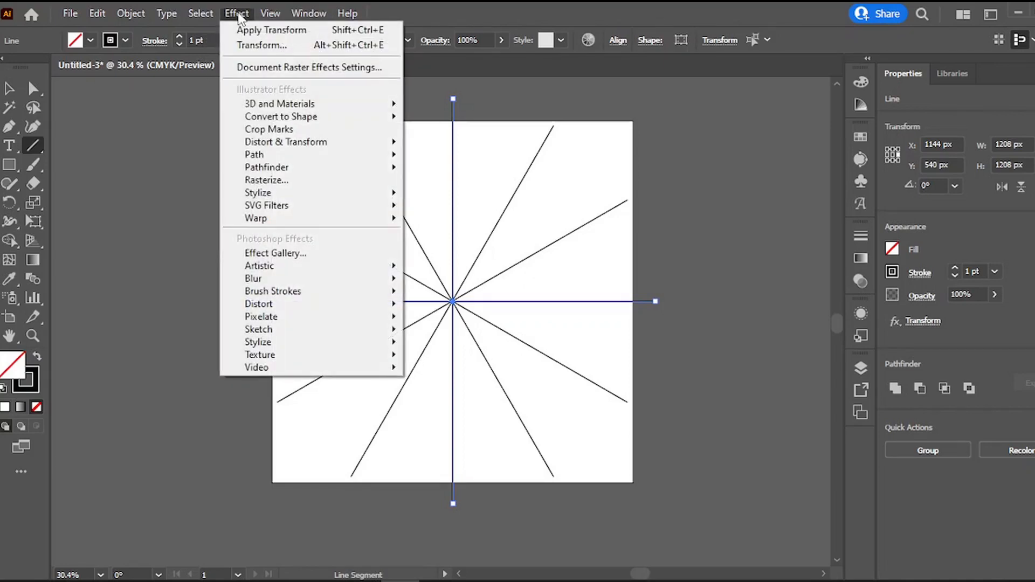
click(297, 46)
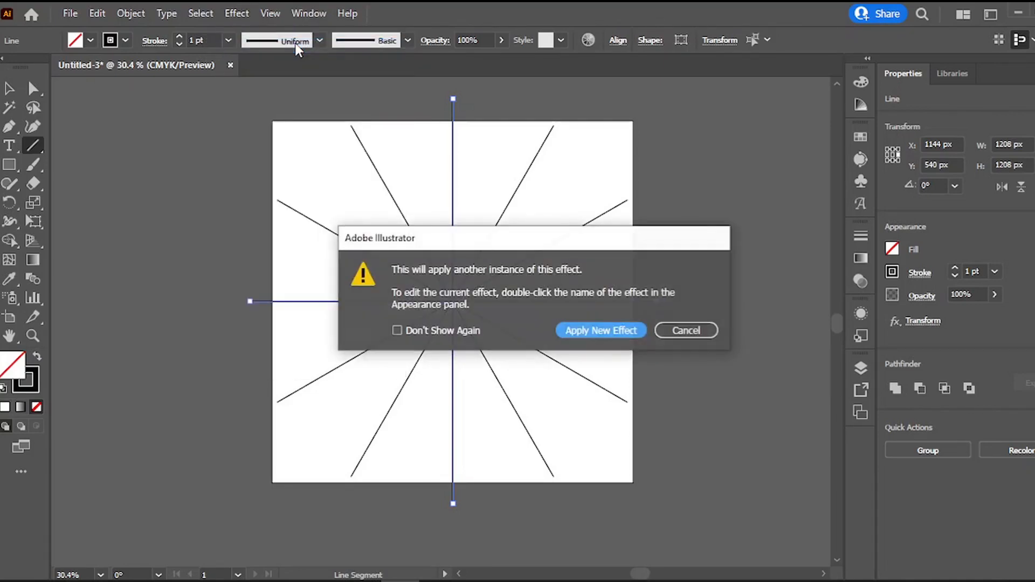
click(608, 331)
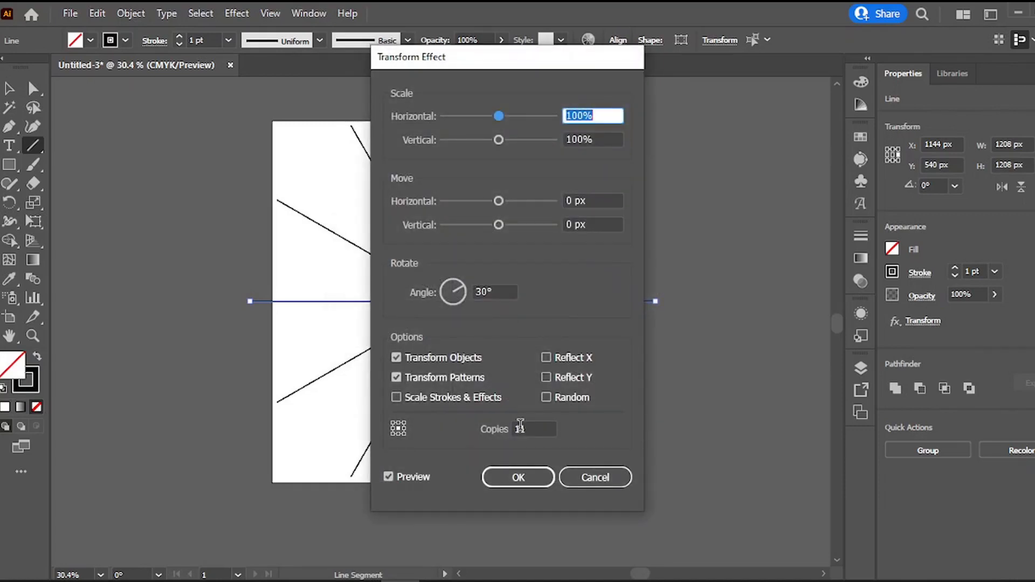
click(525, 428)
text(1)
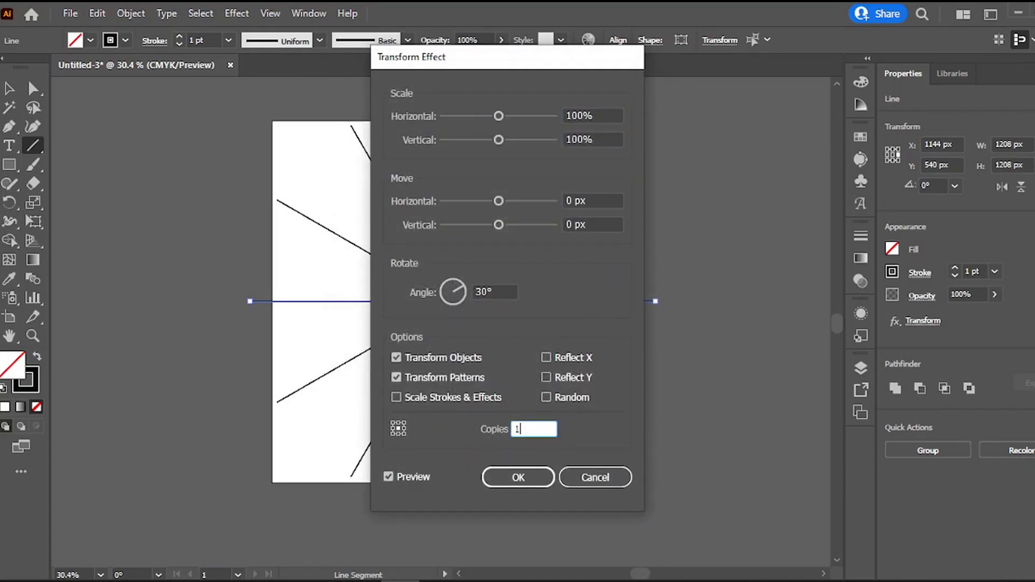
click(545, 356)
click(516, 480)
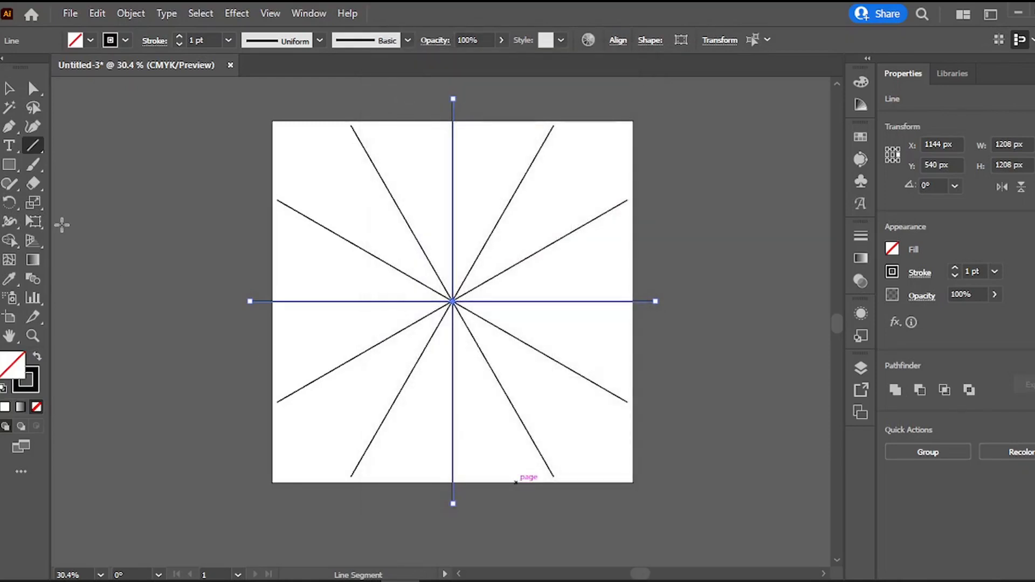
Step: Choose the Blob Brush tool and set the stroke of the guide lines to 0.5 pt
click(39, 161)
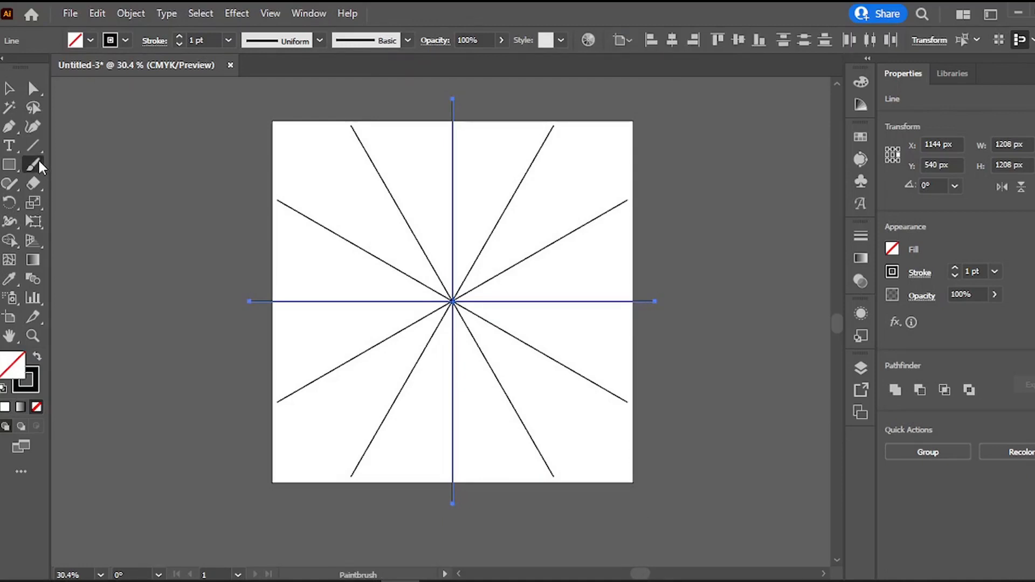
click(39, 161)
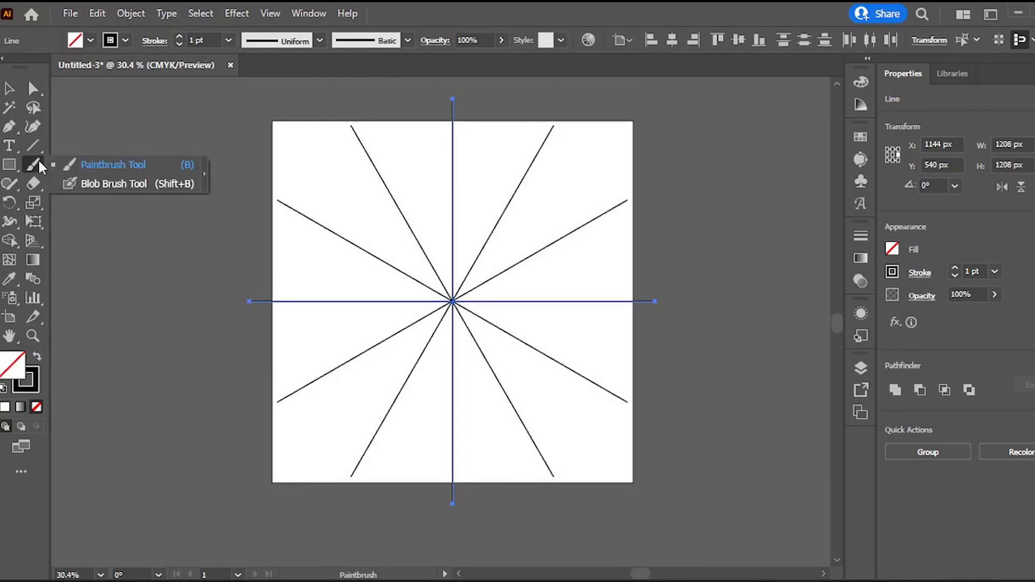
click(96, 183)
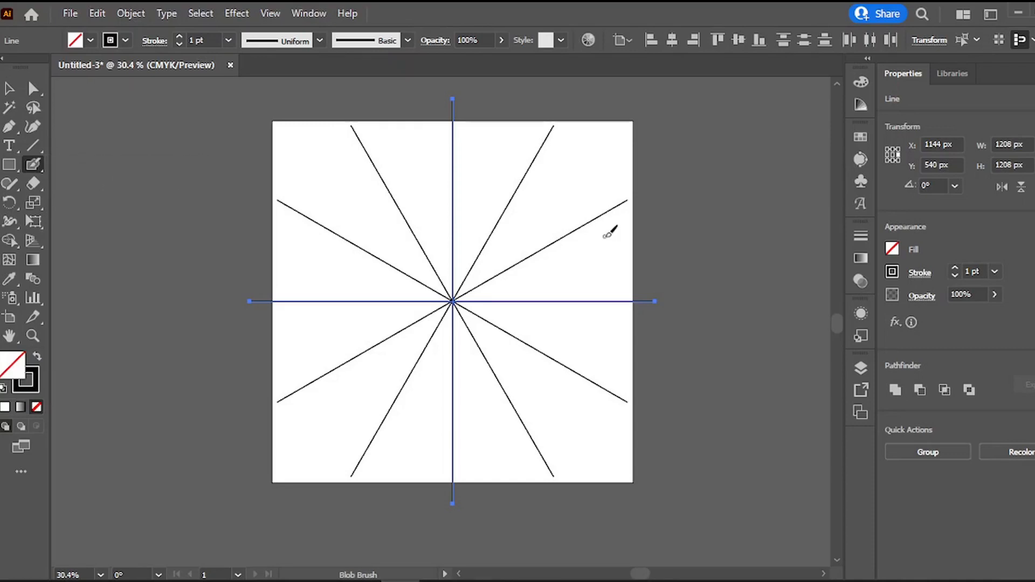
click(179, 44)
click(180, 44)
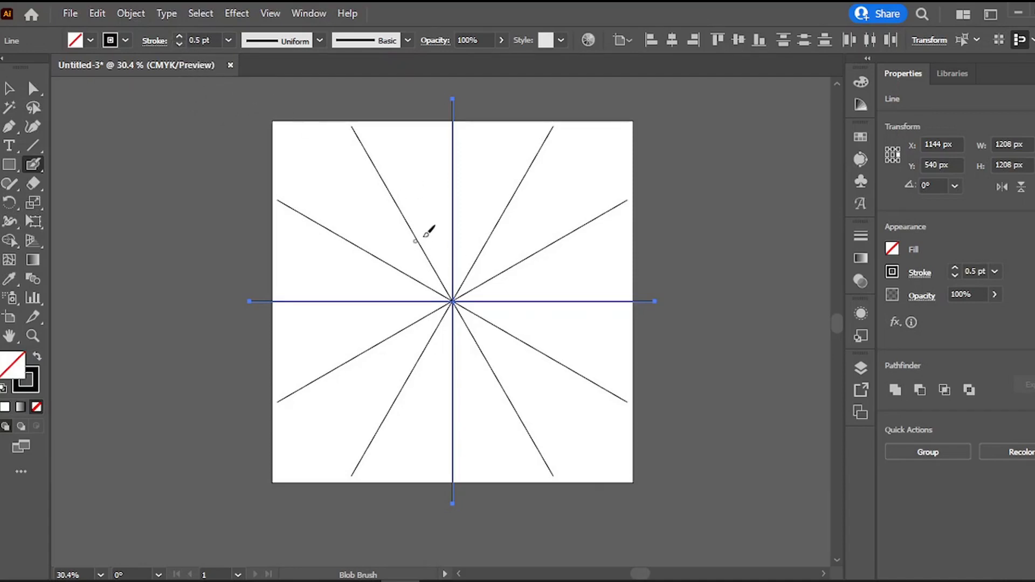
Step: Paint a bold ring of overlapping pointed petals around the centre and a small scalloped ring inside it
drag(428, 250, 428, 227)
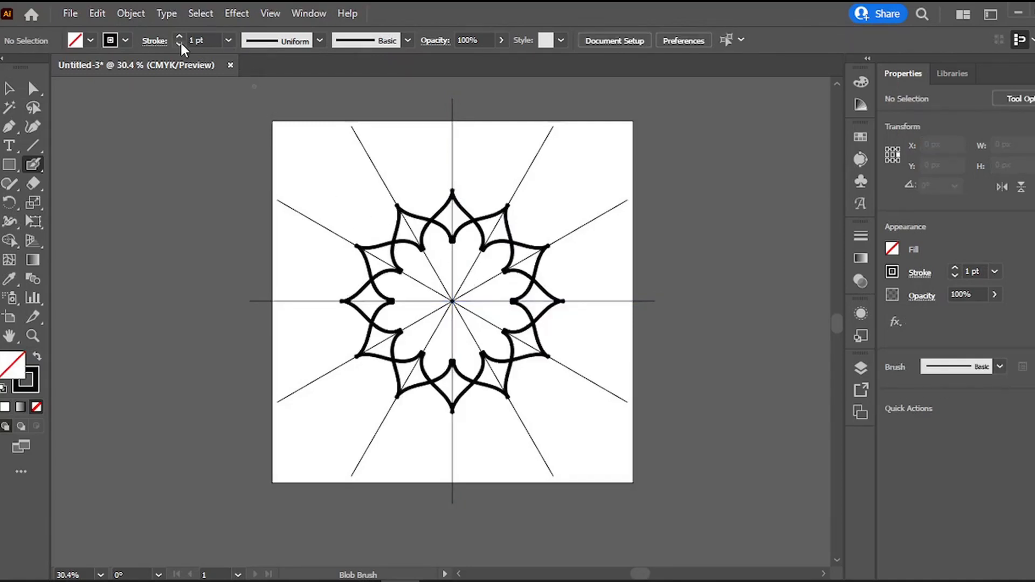
click(181, 45)
click(180, 45)
click(179, 44)
drag(457, 270, 460, 268)
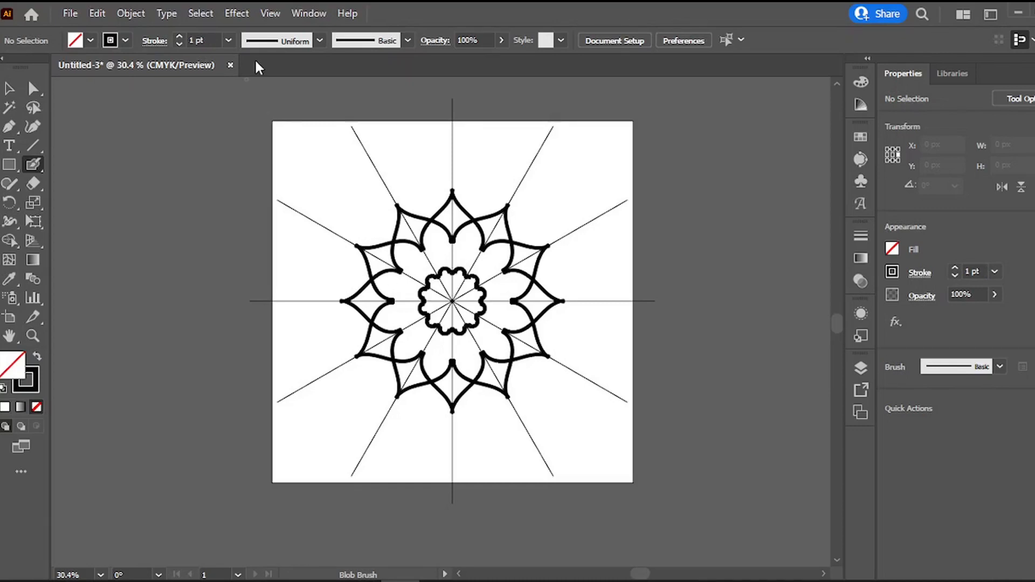
Step: With the 3 pt. Round brush, paint fine arcs inside the flower, a circle around the scalloped ring, and curled motifs beyond the petals
click(408, 41)
click(268, 77)
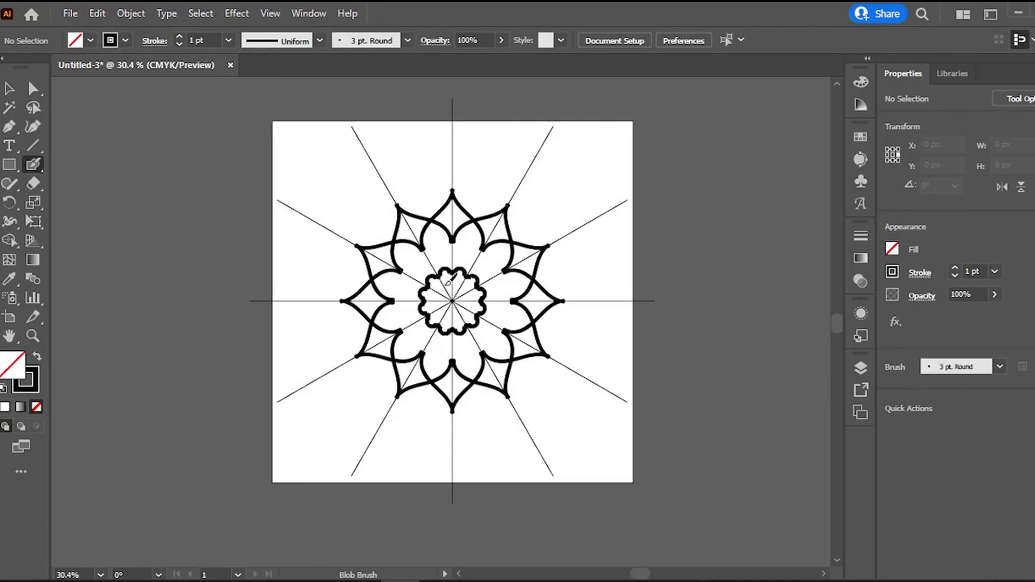
drag(449, 278, 462, 282)
mouse_move(439, 247)
mouse_down()
mouse_move(447, 218)
mouse_move(441, 245)
mouse_up()
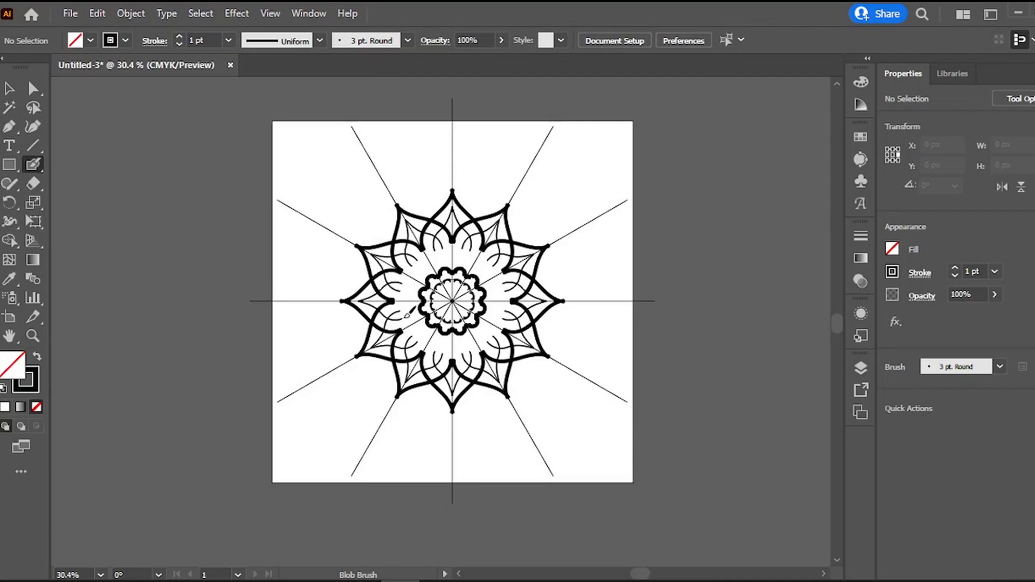
drag(406, 311, 402, 274)
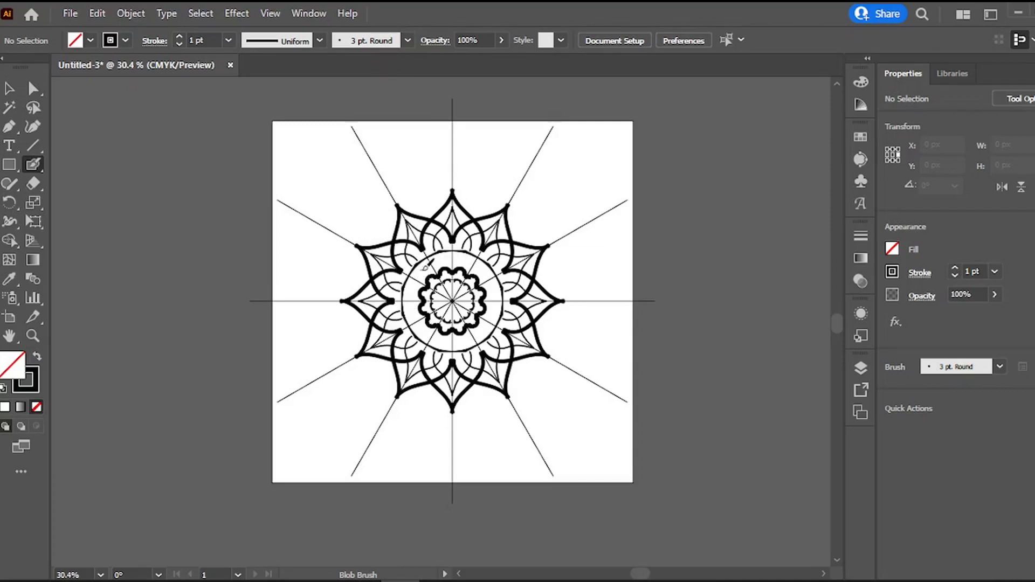
mouse_move(408, 193)
mouse_down()
mouse_move(438, 204)
mouse_move(427, 172)
mouse_move(415, 175)
mouse_up()
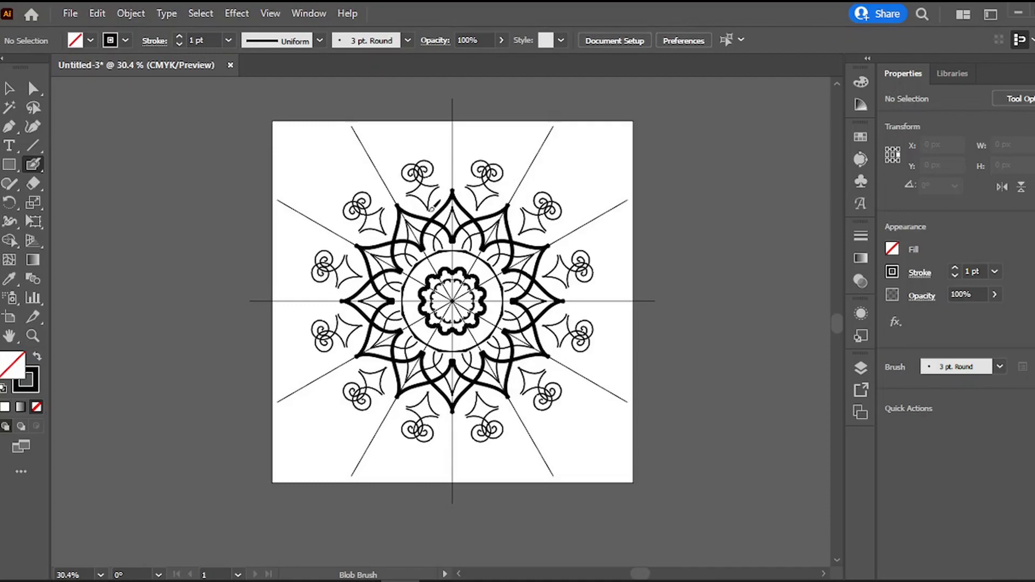
Step: Paint a thin double band between the circle and the scalloped ring at the mandala's centre
click(33, 336)
drag(539, 308, 750, 285)
drag(332, 228, 469, 237)
click(33, 165)
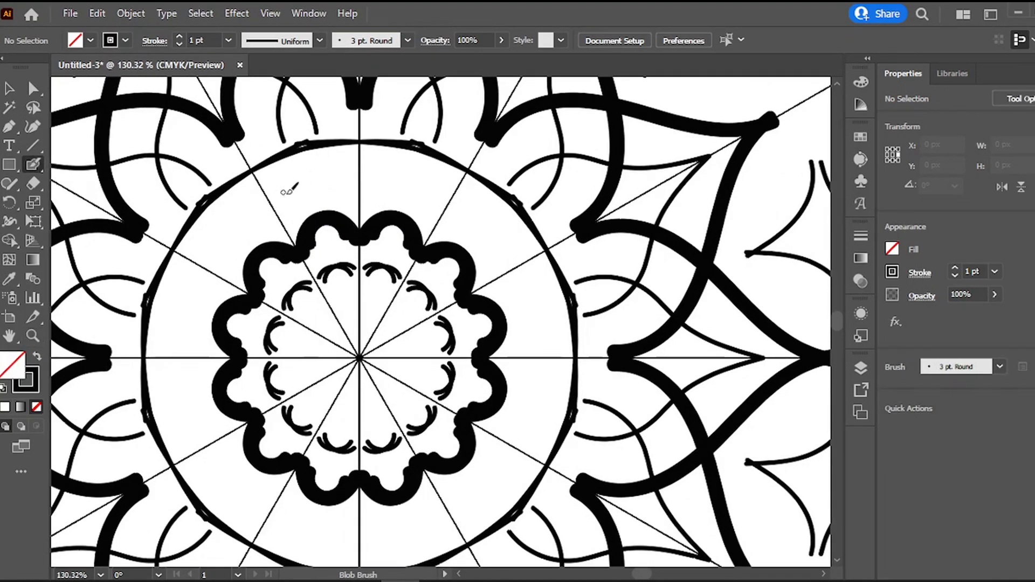
drag(286, 190, 350, 168)
Step: Set the brush stroke to 0.5 pt and paint small striped bands inside the narrow arches bordering the circle
click(179, 43)
click(179, 43)
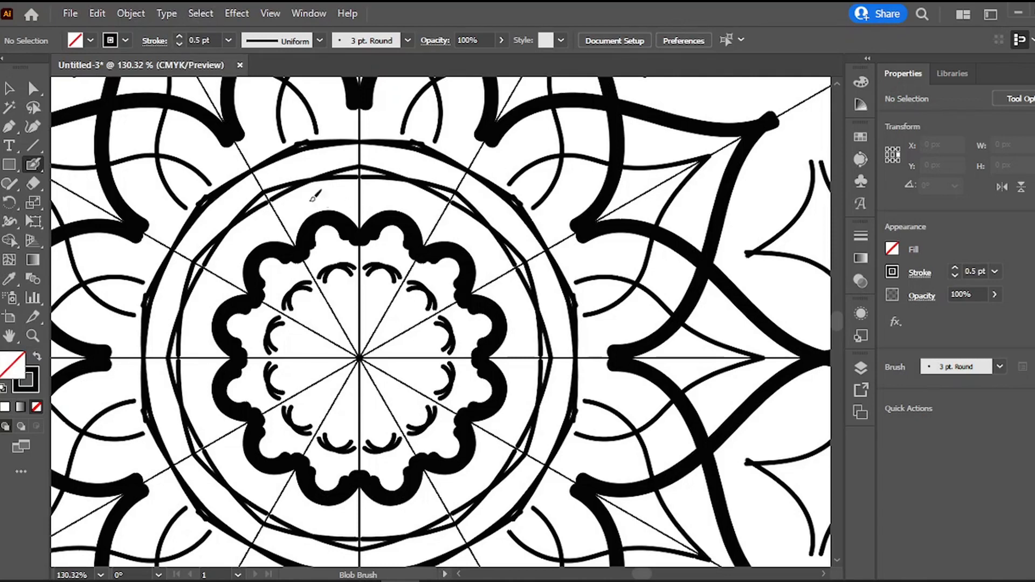
mouse_move(283, 141)
mouse_down()
mouse_move(308, 129)
mouse_move(311, 114)
mouse_move(288, 121)
mouse_up()
drag(291, 109, 298, 117)
drag(304, 110, 302, 117)
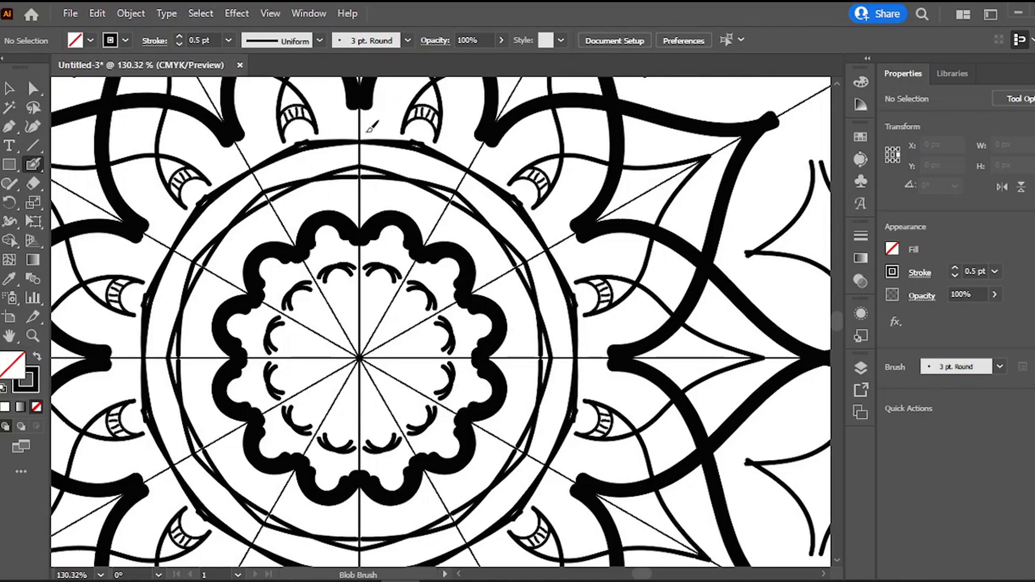
Step: Paint small half-circle arcs topped with seed-shaped dashes inside the petals
scroll(372, 126, up, 5)
mouse_move(345, 311)
mouse_down()
mouse_move(370, 308)
mouse_move(346, 294)
mouse_move(360, 294)
mouse_up()
mouse_move(269, 317)
mouse_down()
mouse_move(295, 315)
mouse_move(260, 294)
mouse_move(269, 289)
mouse_up()
drag(281, 291, 293, 287)
drag(298, 299, 300, 295)
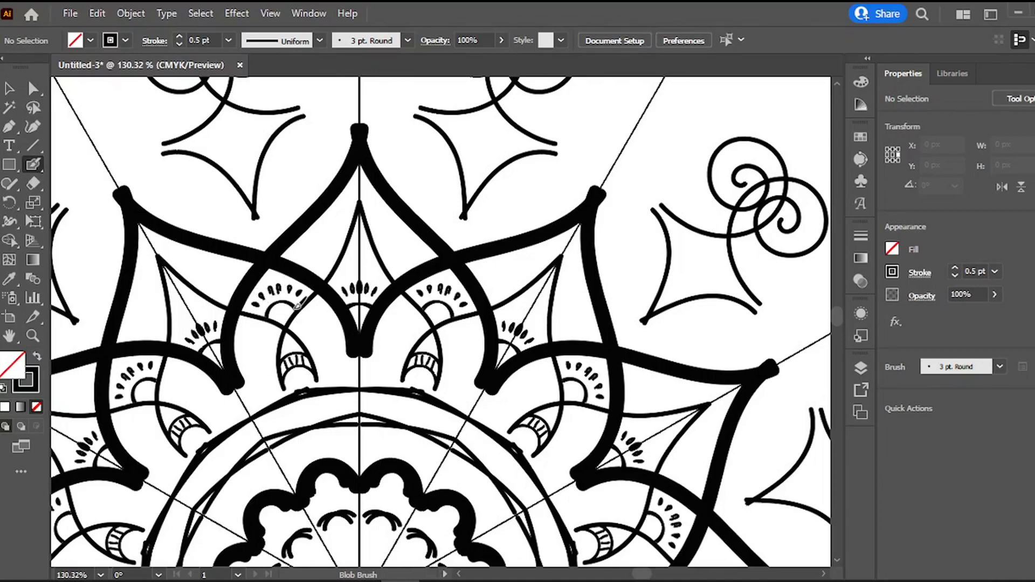
Step: Paint a smaller four-pointed outline inside each outer star shape and thin overlapping arches above the paired curls
scroll(423, 210, up, 5)
mouse_move(206, 351)
mouse_down()
mouse_move(227, 322)
mouse_move(261, 336)
mouse_move(244, 381)
mouse_move(262, 338)
mouse_up()
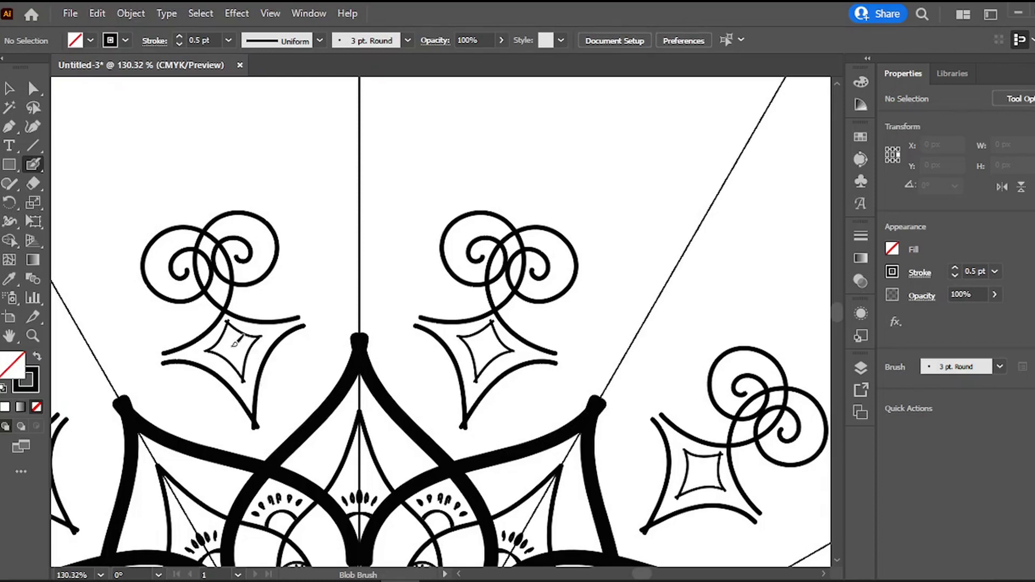
mouse_move(165, 228)
mouse_down()
mouse_move(201, 203)
mouse_move(238, 209)
mouse_up()
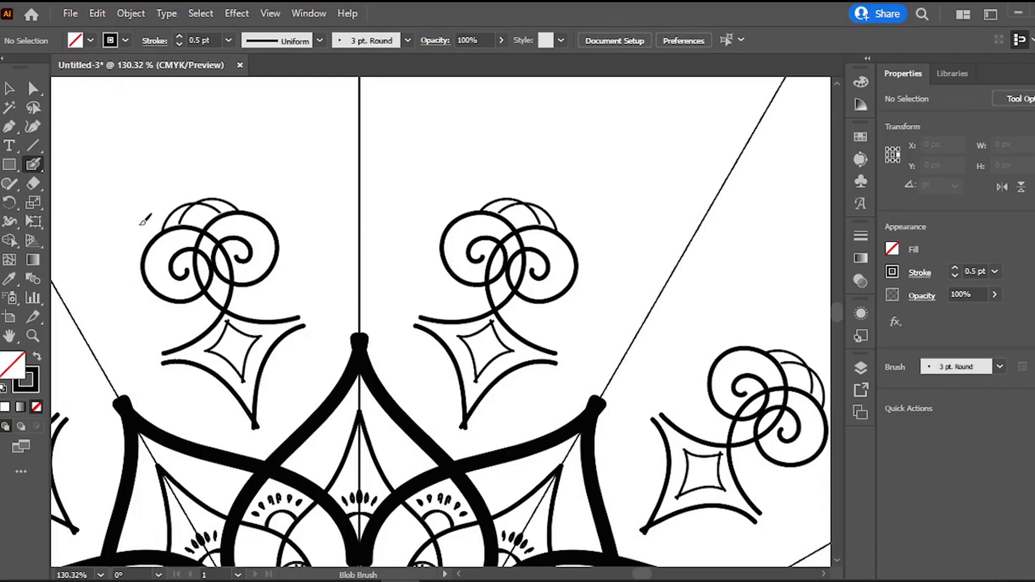
mouse_move(148, 241)
mouse_down()
mouse_move(151, 216)
mouse_move(184, 189)
mouse_up()
key(ctrl+z)
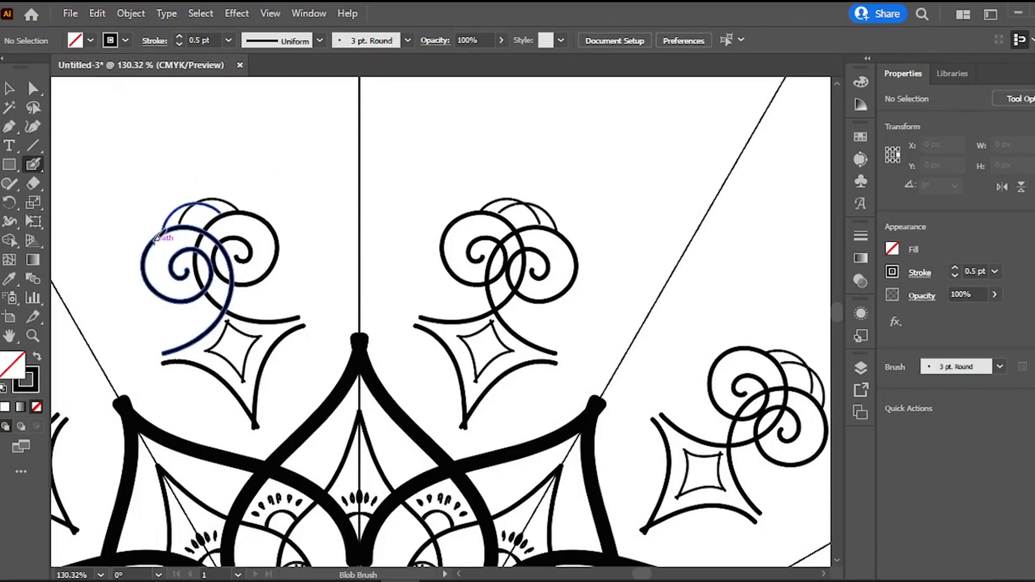
mouse_move(150, 240)
mouse_down()
mouse_move(157, 213)
mouse_move(186, 179)
mouse_up()
key(ctrl+z)
Step: Paint a larger thin arch above the paired curls and a 1 pt fan of teardrops around it, topped with a dot
drag(151, 240, 175, 180)
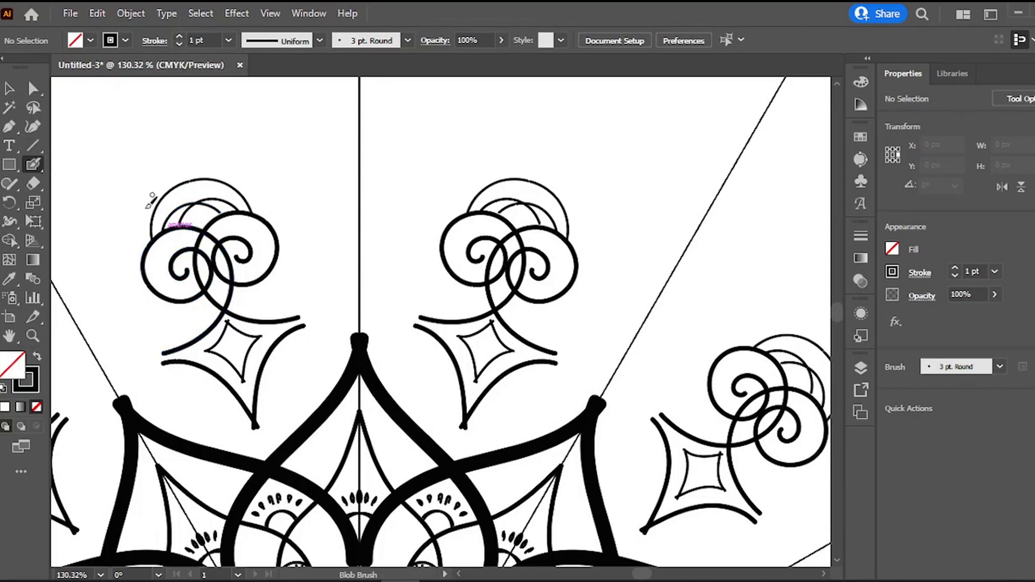
mouse_move(134, 233)
mouse_down()
mouse_move(117, 234)
mouse_move(119, 207)
mouse_move(130, 211)
mouse_up()
mouse_move(143, 197)
mouse_down()
mouse_move(133, 180)
mouse_move(136, 189)
mouse_up()
mouse_move(158, 179)
mouse_down()
mouse_move(151, 157)
mouse_move(157, 177)
mouse_move(178, 152)
mouse_move(189, 162)
mouse_move(184, 134)
mouse_up()
click(173, 121)
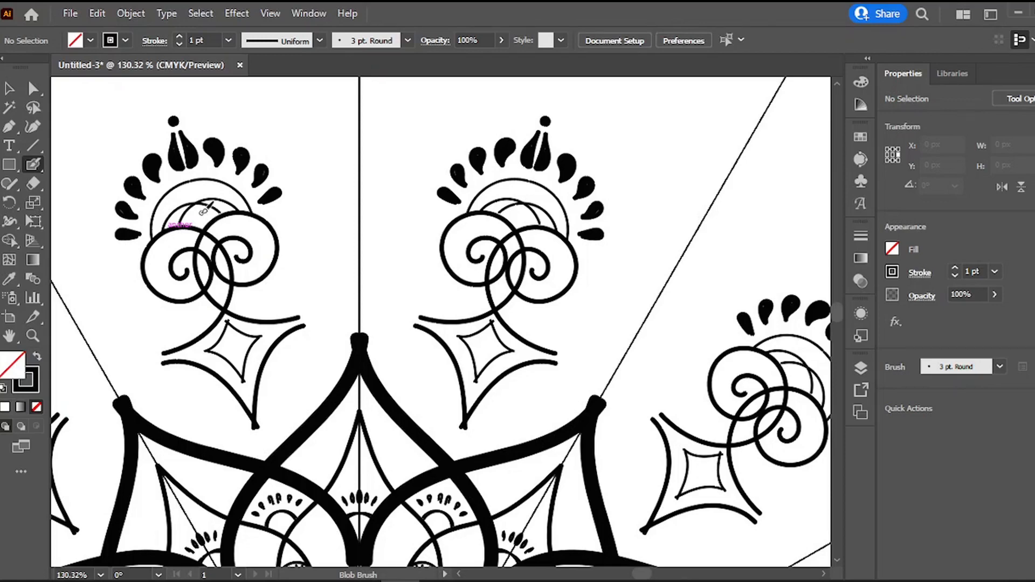
Step: Set the brush stroke colour to pink and paint spiral curls at the base of the petals, just outside the circle
key(z)
drag(633, 104, 335, 129)
drag(229, 340, 552, 256)
click(892, 272)
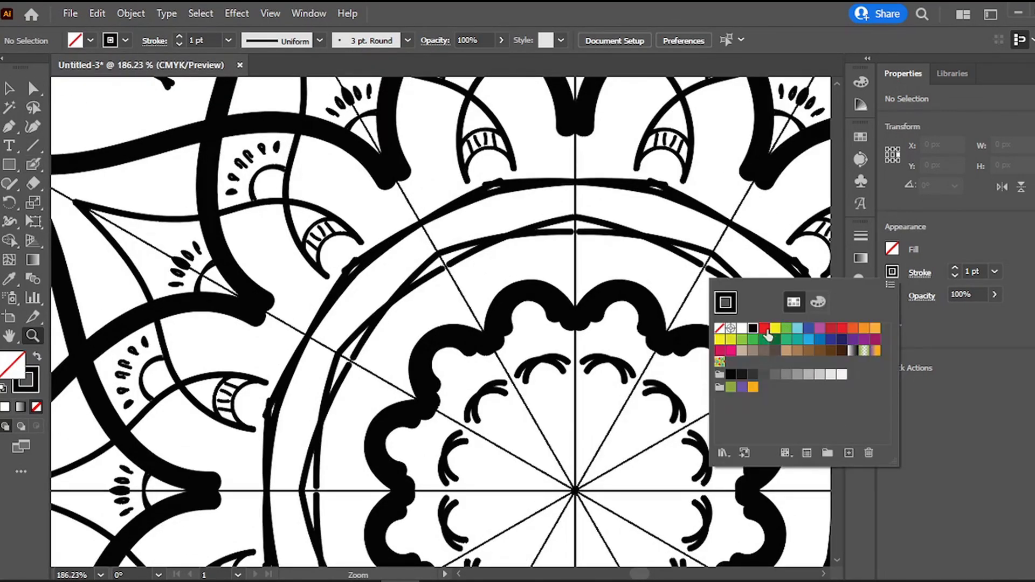
click(735, 357)
key(shift+b)
mouse_move(219, 370)
mouse_down()
mouse_move(203, 334)
mouse_move(214, 312)
mouse_up()
Step: Set the stroke to 0.5 pt and fill the spaces above the pink spirals with curved pink stripes
click(179, 44)
drag(178, 375, 214, 366)
drag(176, 365, 209, 359)
drag(171, 356, 205, 350)
mouse_move(168, 346)
mouse_down()
mouse_move(202, 341)
mouse_move(203, 324)
mouse_up()
drag(164, 319, 207, 317)
mouse_move(220, 370)
mouse_down()
mouse_move(220, 357)
mouse_move(253, 362)
mouse_move(254, 335)
mouse_move(245, 345)
mouse_up()
Step: Paint pink egg-shaped outlines with a spiral curl and cross bands between the outer star shapes and the large petals
key(z)
drag(508, 354, 301, 457)
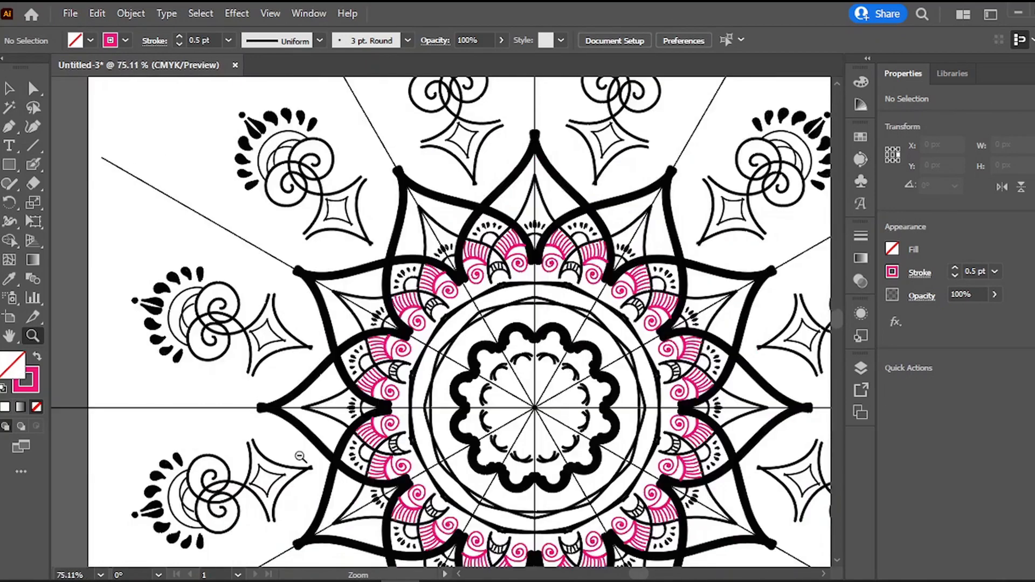
scroll(300, 457, right, 5)
drag(253, 153, 435, 218)
key(shift+b)
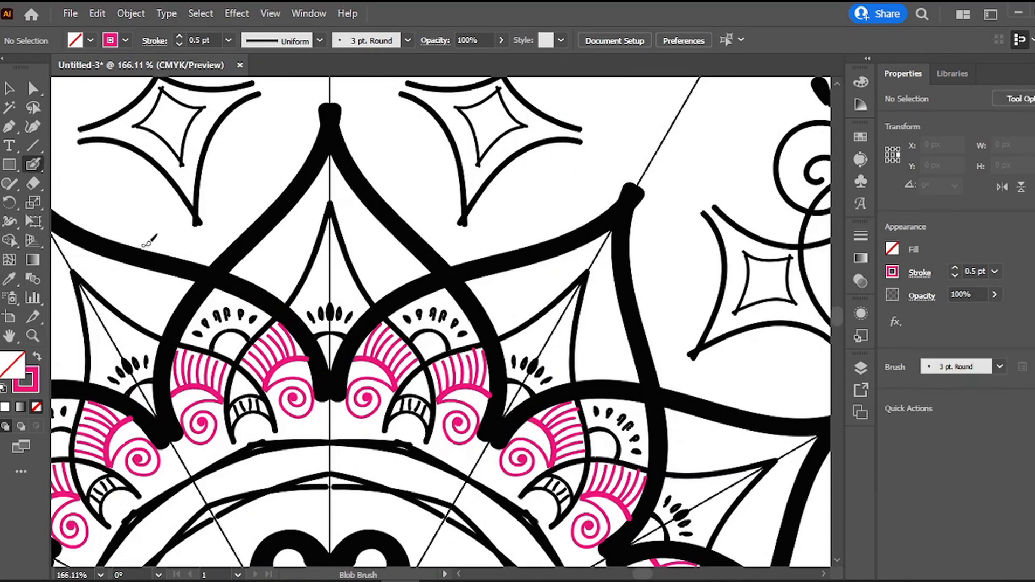
mouse_move(156, 238)
mouse_down()
mouse_move(77, 202)
mouse_move(102, 156)
mouse_move(103, 197)
mouse_move(101, 179)
mouse_move(170, 192)
mouse_move(174, 235)
mouse_move(150, 236)
mouse_move(164, 186)
mouse_up()
mouse_move(122, 233)
mouse_down()
mouse_move(157, 182)
mouse_move(116, 192)
mouse_up()
drag(72, 202, 91, 187)
Step: Fill the bands and rounded ends of the pink egg shapes with fine 0.25 pt stripes
mouse_move(159, 236)
mouse_down()
mouse_move(175, 218)
mouse_move(160, 225)
mouse_up()
mouse_move(150, 210)
mouse_down()
mouse_move(169, 195)
mouse_move(172, 218)
mouse_up()
mouse_move(102, 219)
mouse_down()
mouse_move(115, 223)
mouse_move(131, 201)
mouse_up()
drag(128, 188, 157, 187)
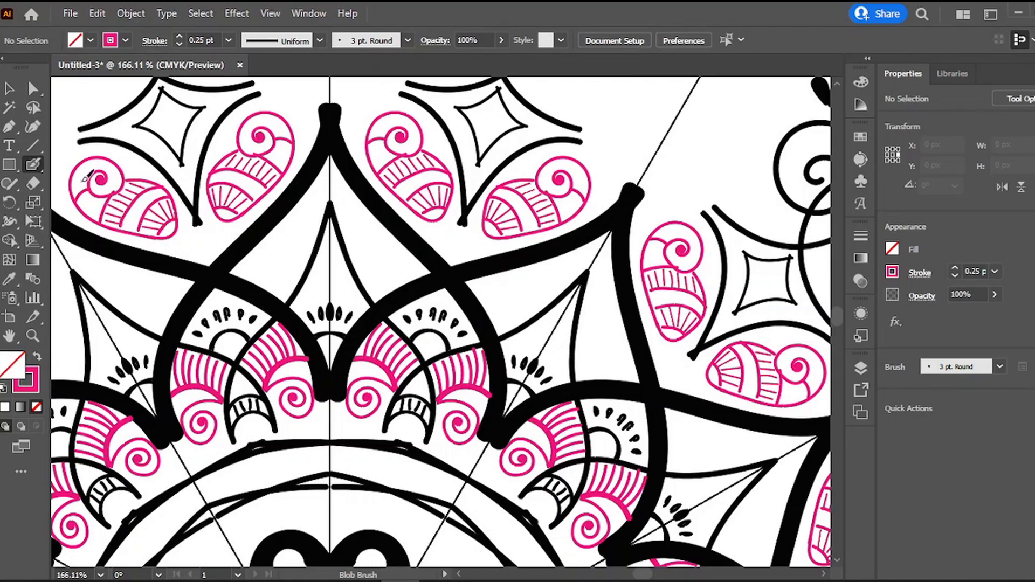
Step: Paint a ring of pink heart-shaped loops inside the small black arcs at the centre and fill in their crossing points
key(z)
drag(395, 155, 140, 178)
drag(366, 330, 563, 335)
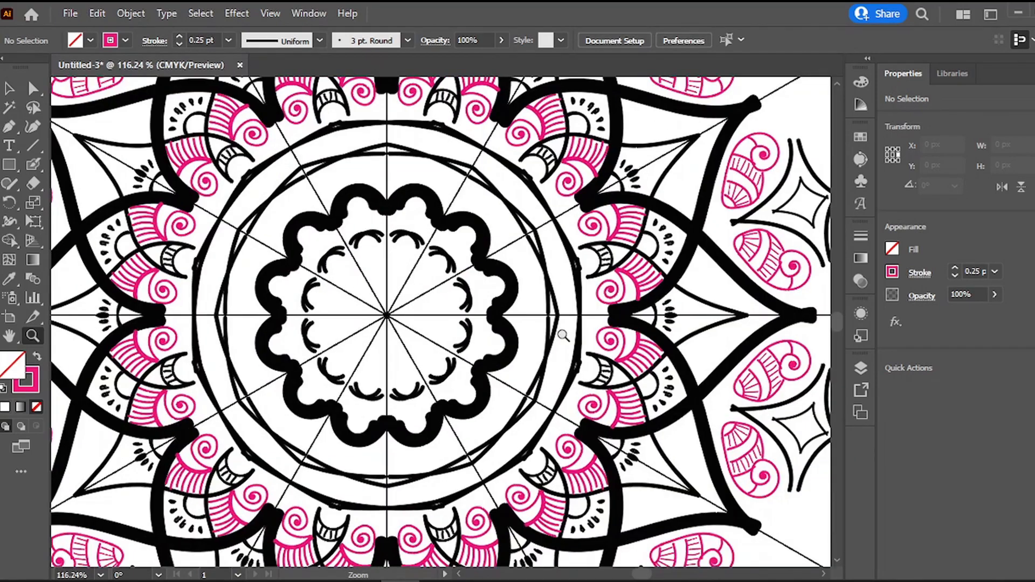
click(33, 165)
mouse_move(349, 289)
mouse_down()
mouse_move(358, 249)
mouse_move(340, 270)
mouse_move(369, 271)
mouse_up()
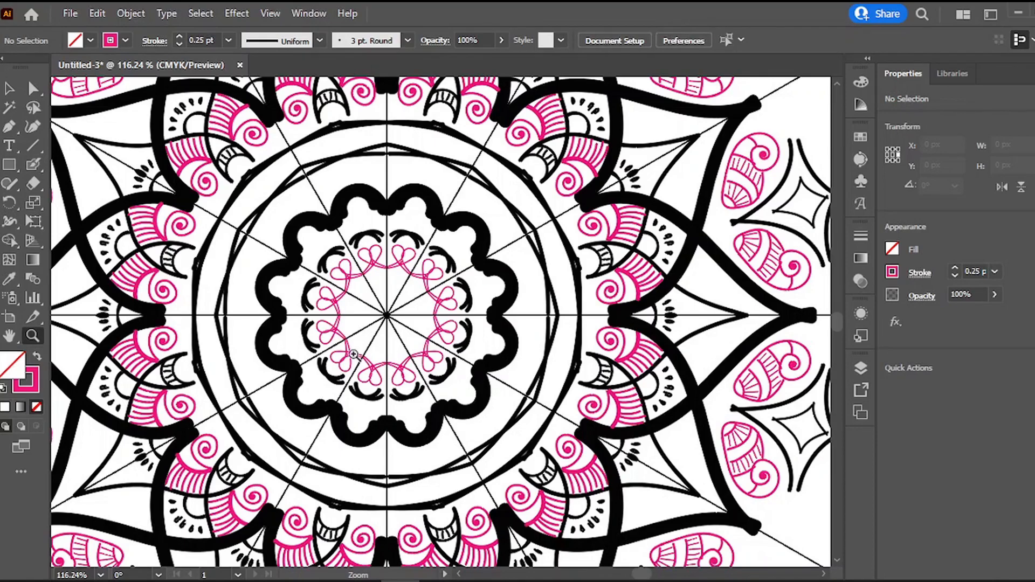
scroll(352, 350, up, 5)
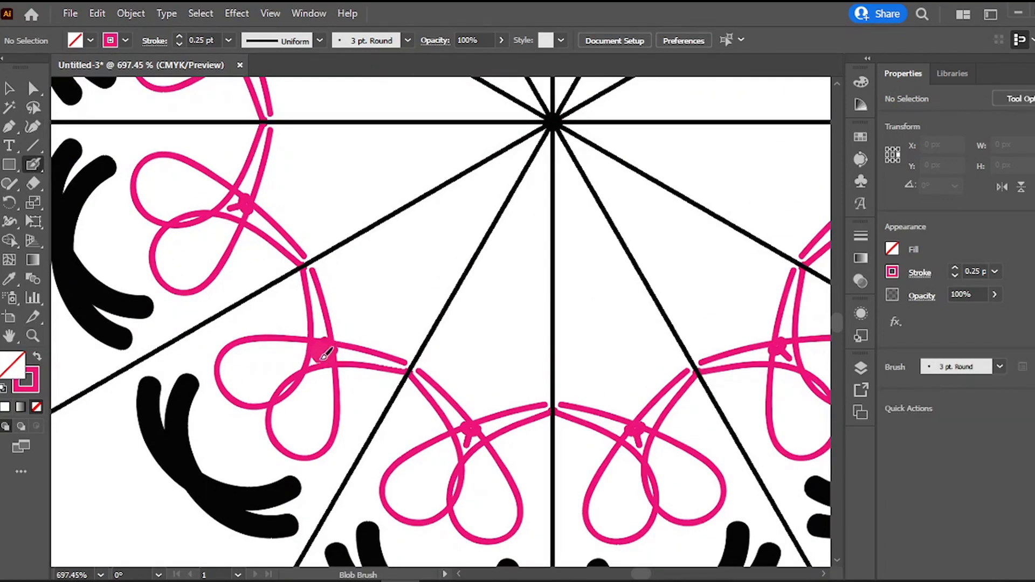
scroll(450, 331, down, 4)
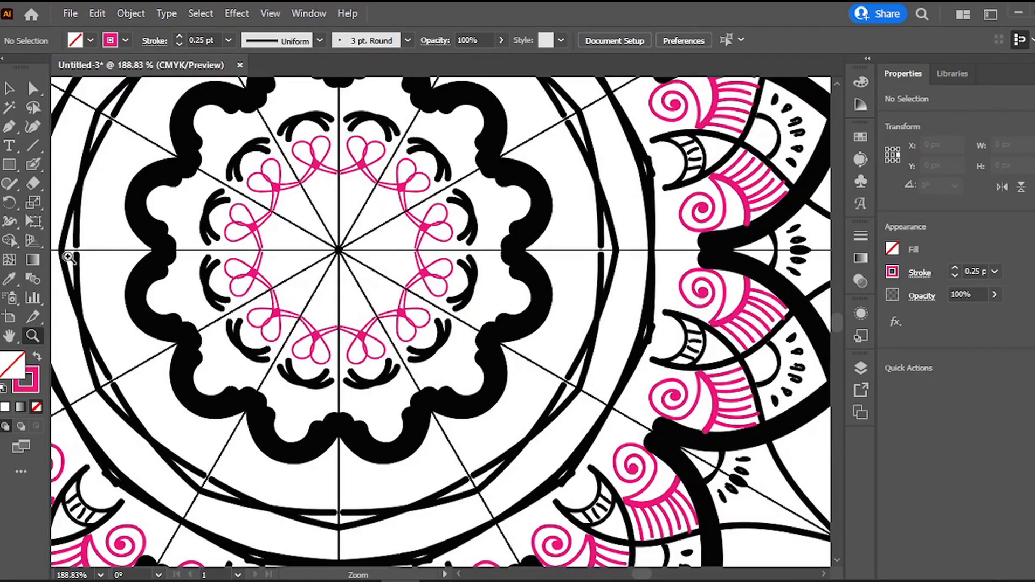
Step: Paint a smaller ring of pink curls, dots and short dashes around the mandala's centre point
mouse_move(275, 245)
mouse_down()
mouse_move(299, 234)
mouse_move(336, 249)
mouse_up()
click(302, 235)
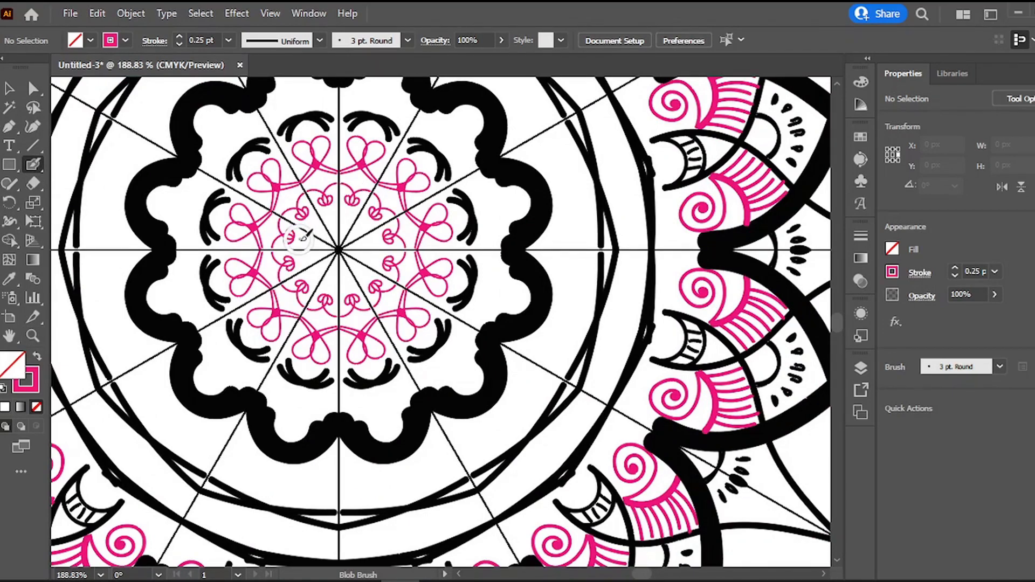
click(300, 231)
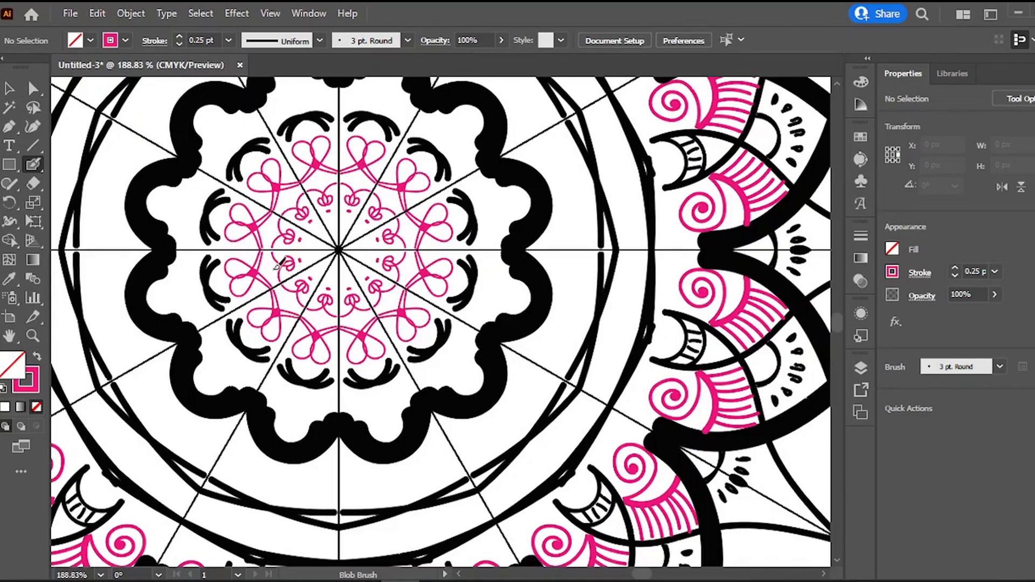
drag(275, 268, 271, 232)
Step: Set the brush stroke colour to light blue and paint a small filled diamond inside each outer four-pointed outline
key(z)
drag(506, 243, 453, 303)
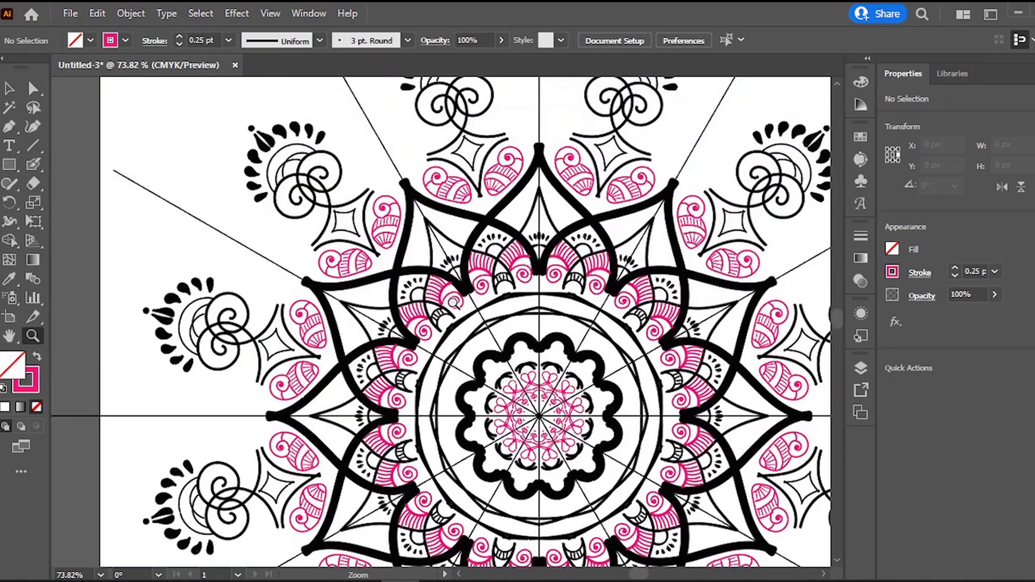
drag(569, 293, 472, 333)
drag(409, 136, 517, 159)
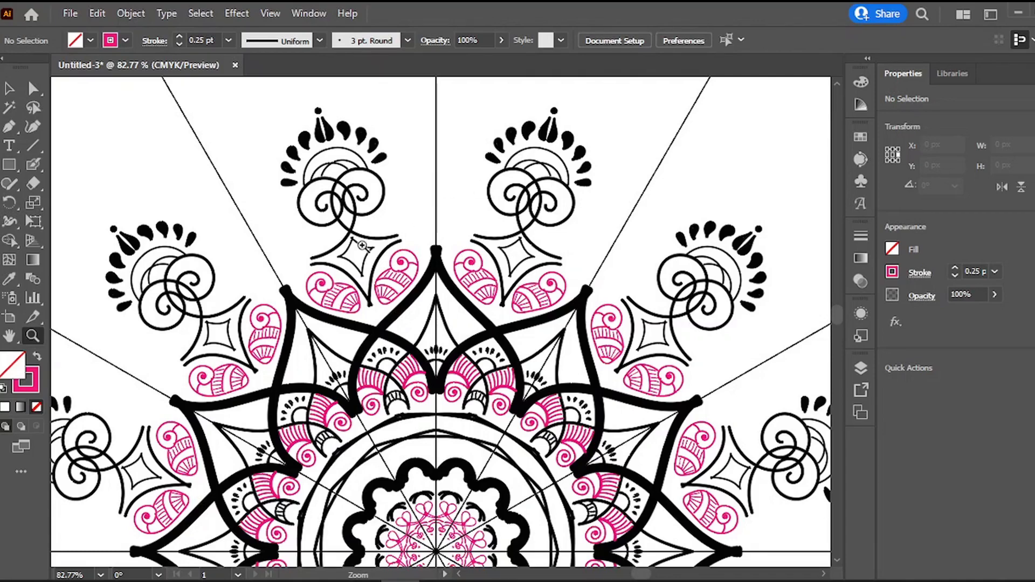
drag(362, 249, 534, 252)
click(33, 162)
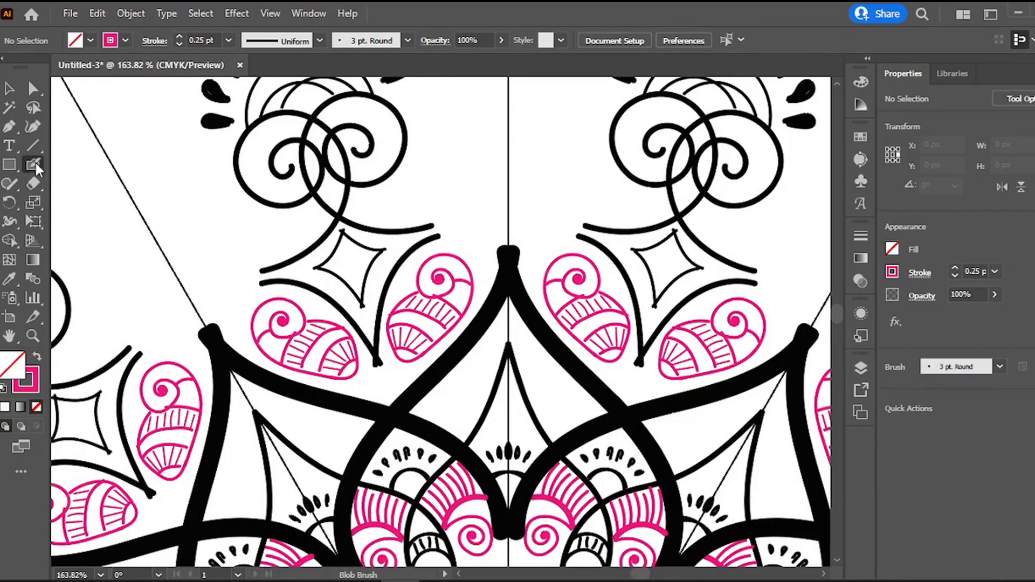
click(893, 272)
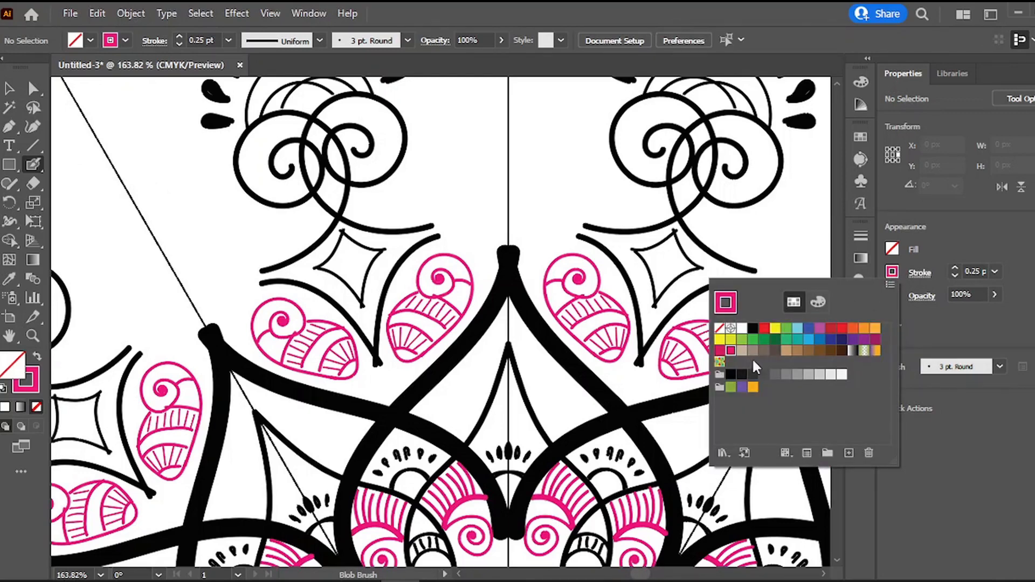
click(808, 340)
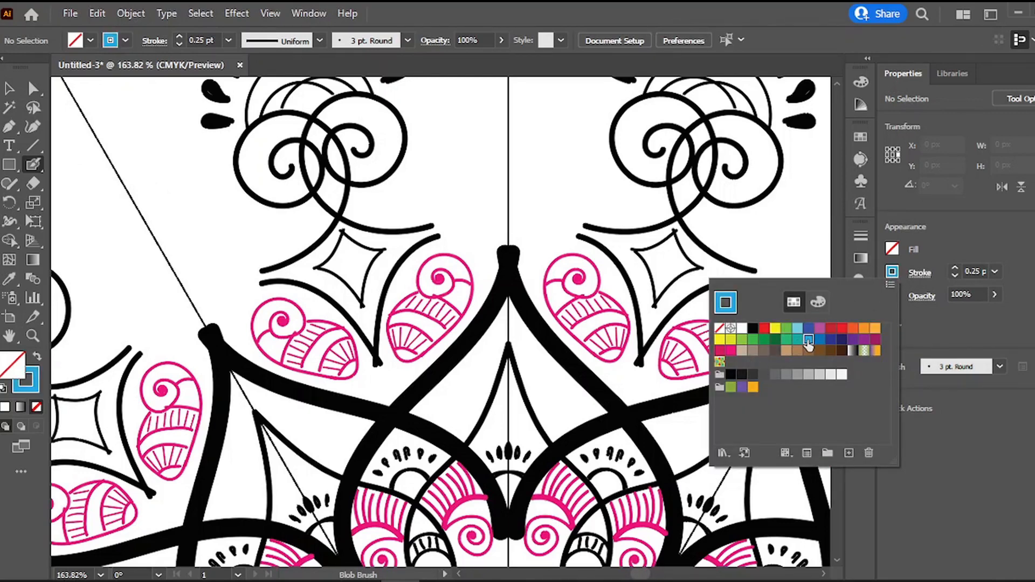
click(1001, 225)
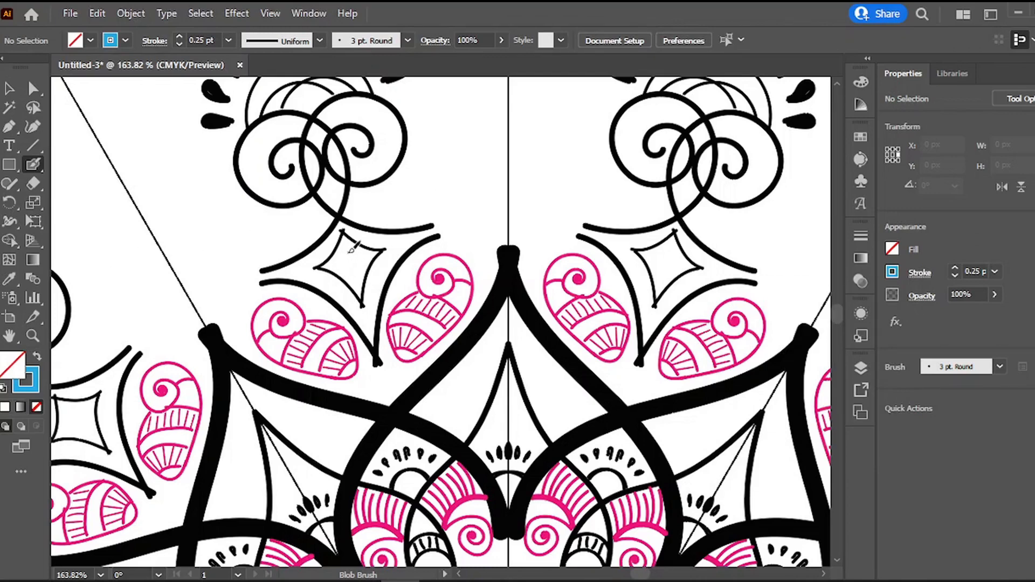
mouse_move(353, 248)
mouse_down()
mouse_move(348, 272)
mouse_move(354, 251)
mouse_up()
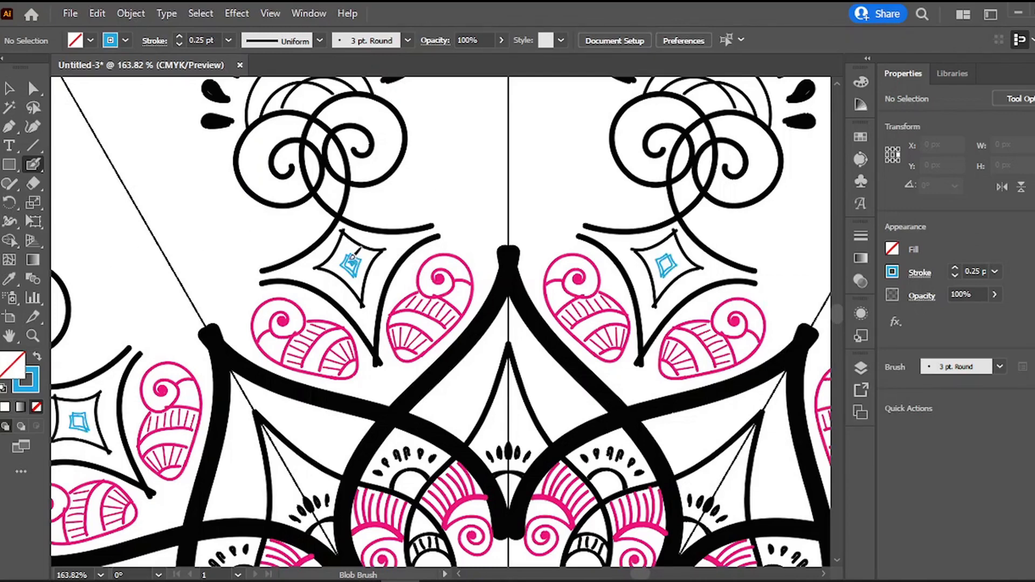
drag(356, 253, 350, 265)
Step: Paint small light blue diamonds in the overlaps of the paired curls above the star shapes
mouse_move(326, 186)
mouse_down()
mouse_move(332, 203)
mouse_move(339, 188)
mouse_move(325, 185)
mouse_move(330, 193)
mouse_up()
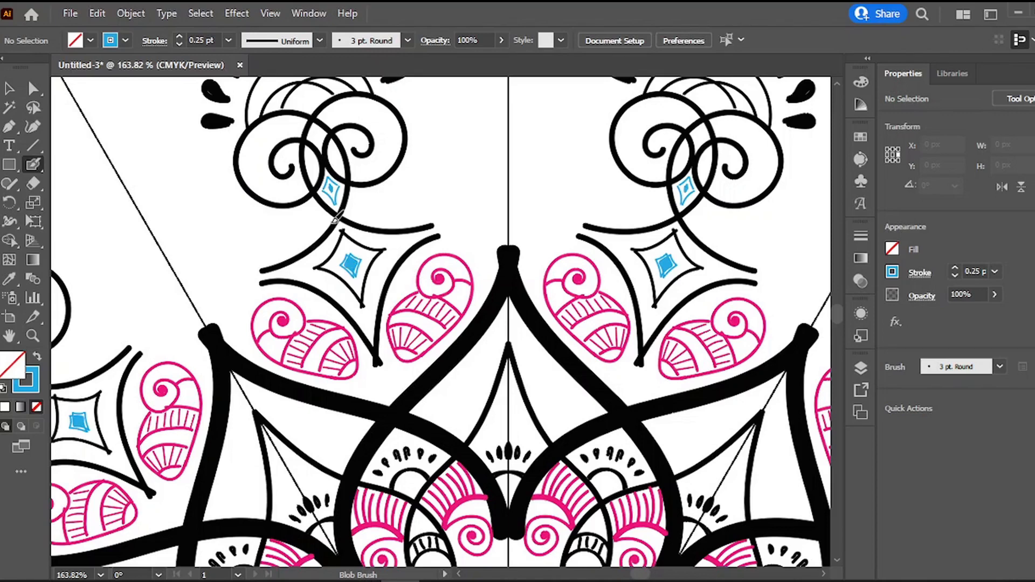
drag(314, 132, 318, 135)
key(z)
mouse_move(515, 132)
mouse_down()
mouse_move(410, 133)
mouse_move(525, 357)
mouse_up()
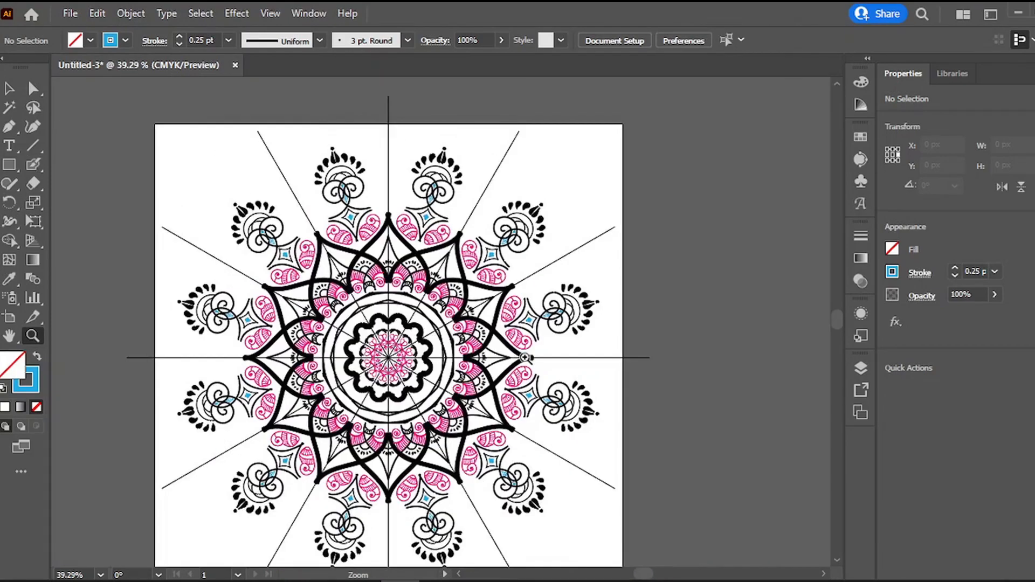
Step: Paint thin light blue scallops around the thick black scalloped ring and fill them with radiating narrow loops
scroll(525, 357, down, 1)
scroll(410, 372, up, 5)
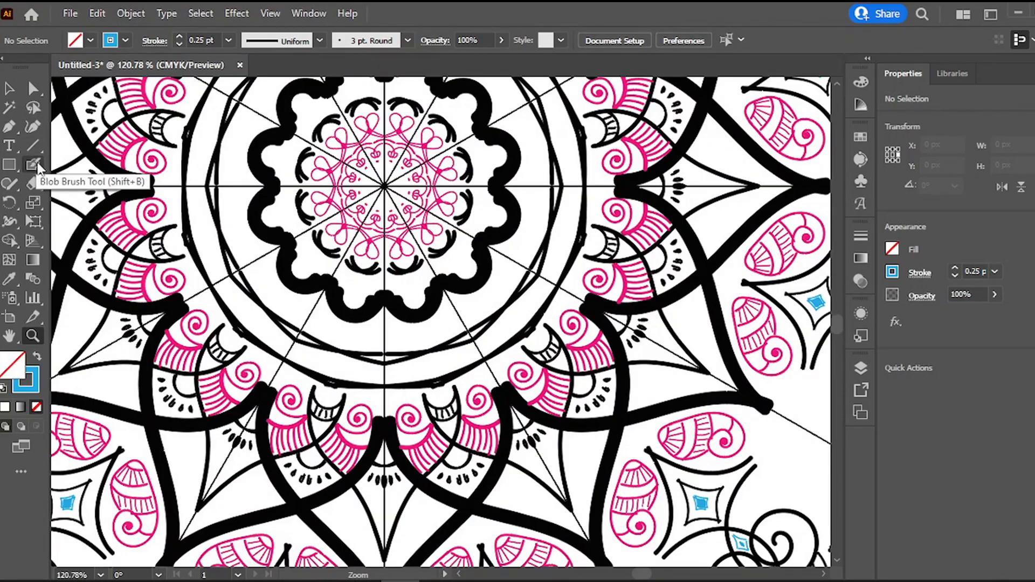
click(33, 165)
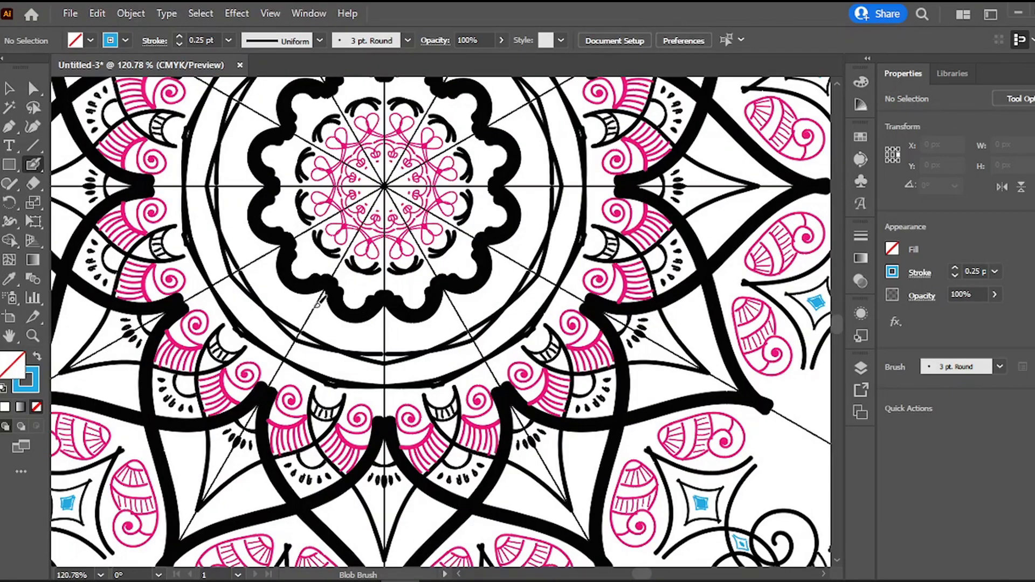
mouse_move(317, 303)
mouse_down()
mouse_move(321, 329)
mouse_move(354, 342)
mouse_move(390, 324)
mouse_up()
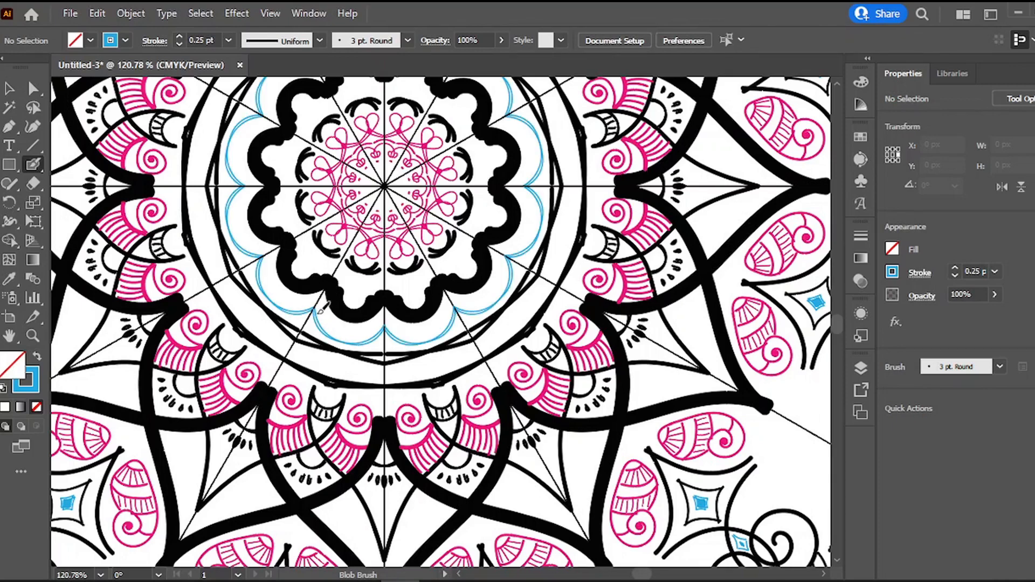
mouse_move(323, 306)
mouse_down()
mouse_move(339, 334)
mouse_move(349, 319)
mouse_move(356, 339)
mouse_up()
key(ctrl+z)
mouse_move(324, 306)
mouse_down()
mouse_move(334, 330)
mouse_move(339, 316)
mouse_move(338, 337)
mouse_move(345, 319)
mouse_move(359, 341)
mouse_up()
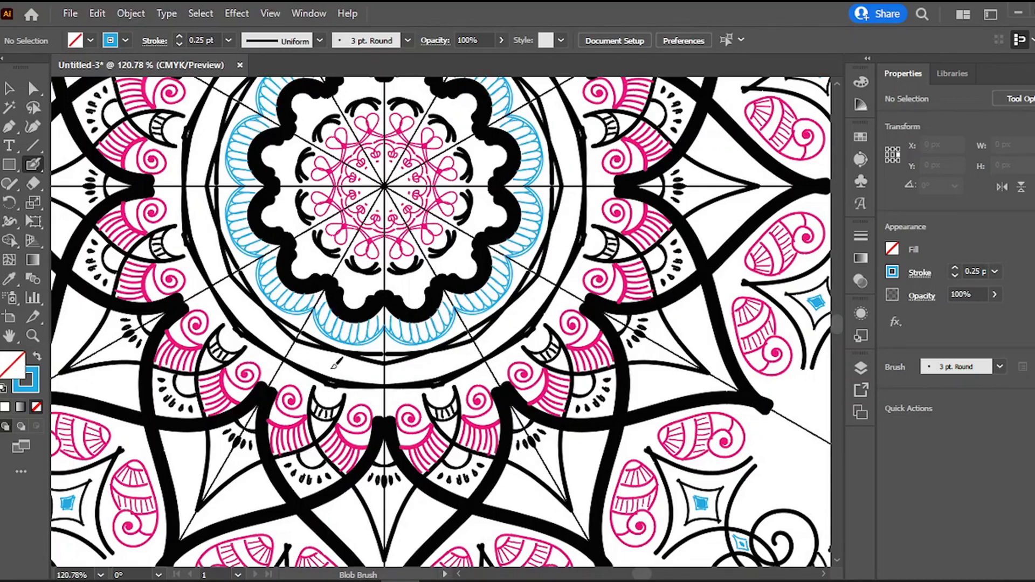
Step: Paint a small blue seed shape inside each narrow loop of the light blue scallops
key(z)
drag(494, 256, 334, 333)
drag(206, 189, 301, 264)
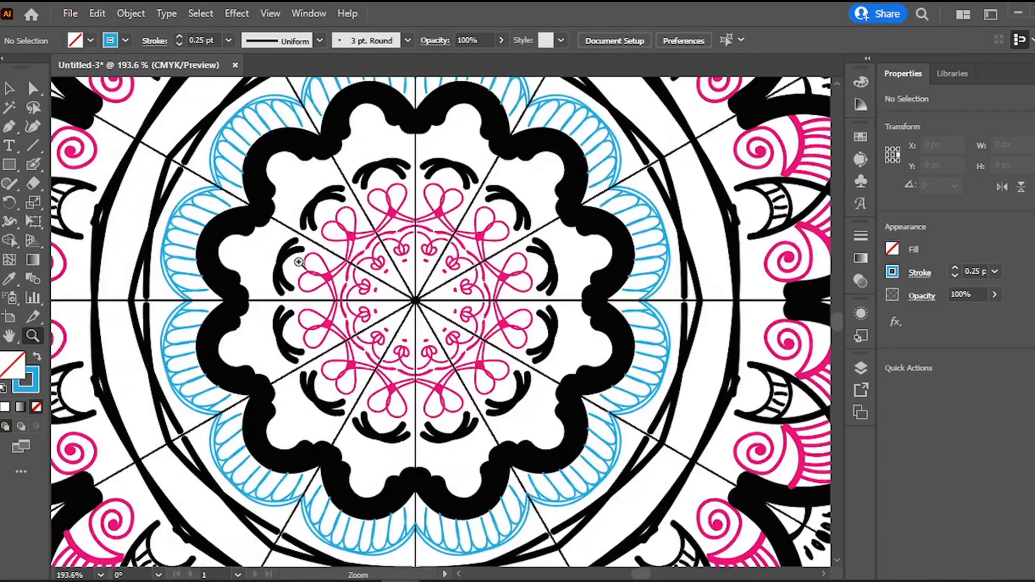
click(33, 164)
mouse_move(317, 478)
mouse_down()
mouse_move(332, 523)
mouse_move(335, 508)
mouse_move(353, 534)
mouse_up()
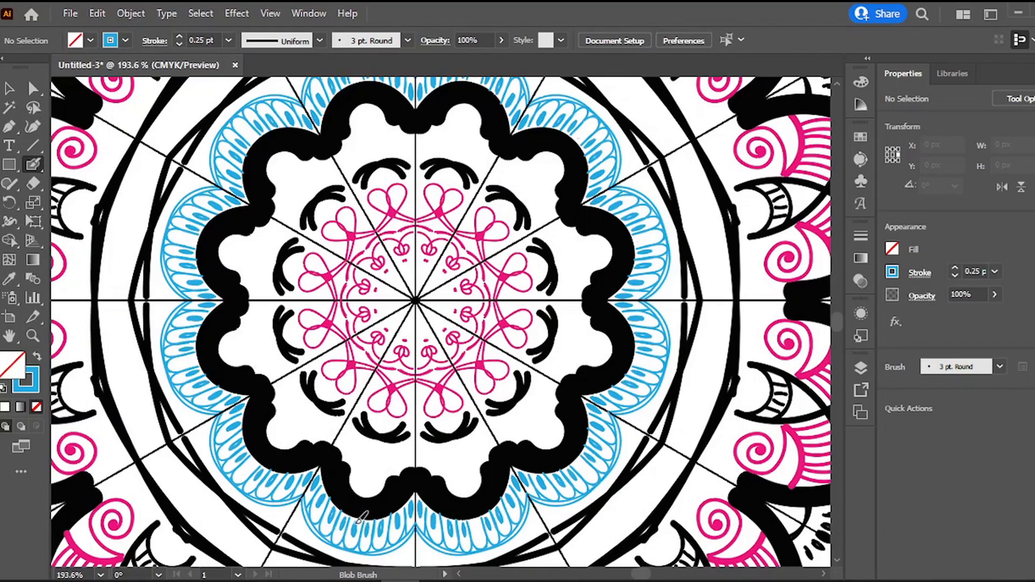
Step: Paint mirrored blue spiral scrolls with inner curved strokes and dots in the band between the two black circles
key(z)
drag(529, 375, 364, 447)
drag(280, 212, 524, 216)
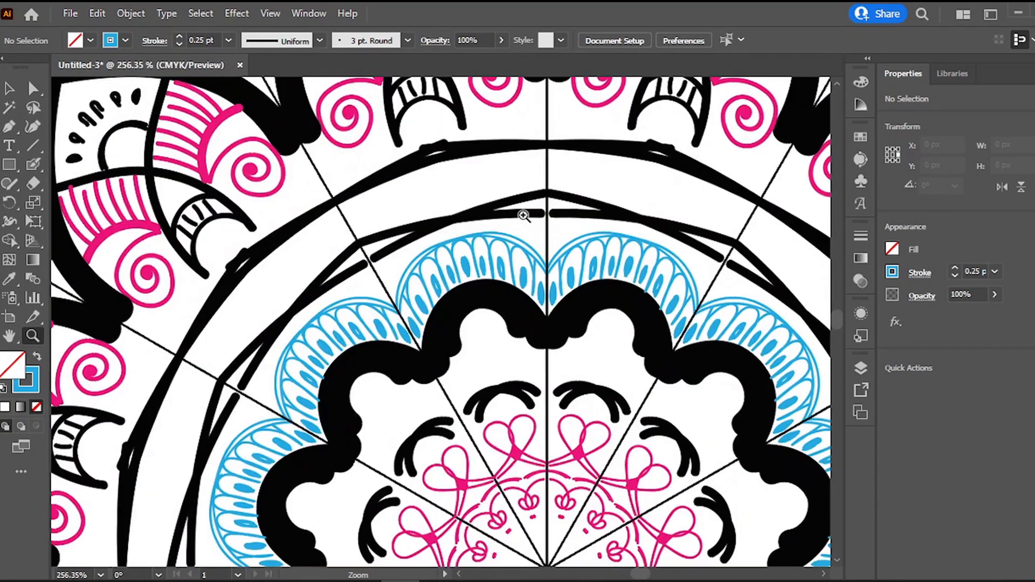
key(shift+b)
mouse_move(285, 307)
mouse_down()
mouse_move(278, 288)
mouse_move(310, 224)
mouse_move(341, 253)
mouse_move(333, 238)
mouse_up()
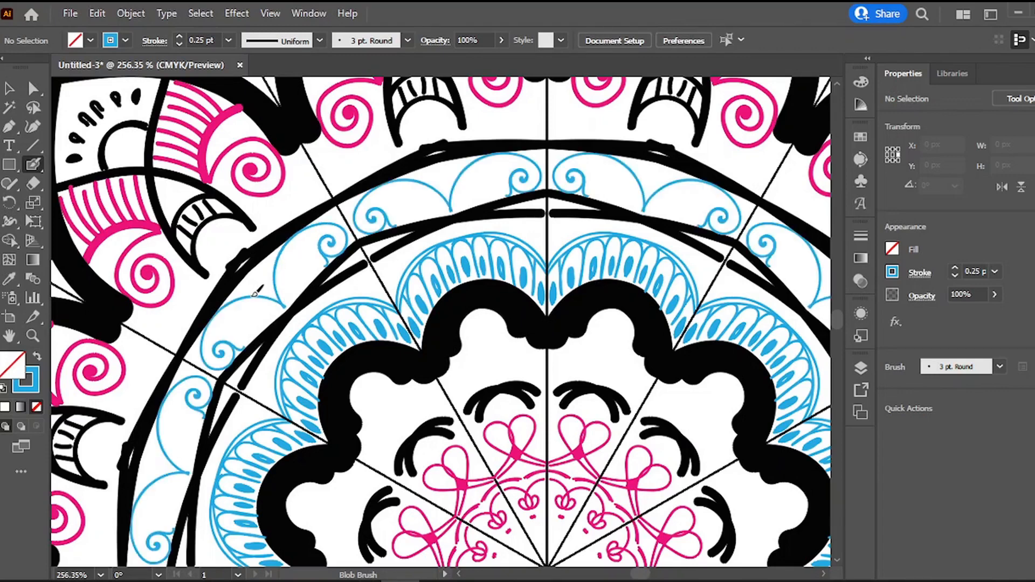
mouse_move(261, 279)
mouse_down()
mouse_move(264, 267)
mouse_move(272, 281)
mouse_move(309, 236)
mouse_up()
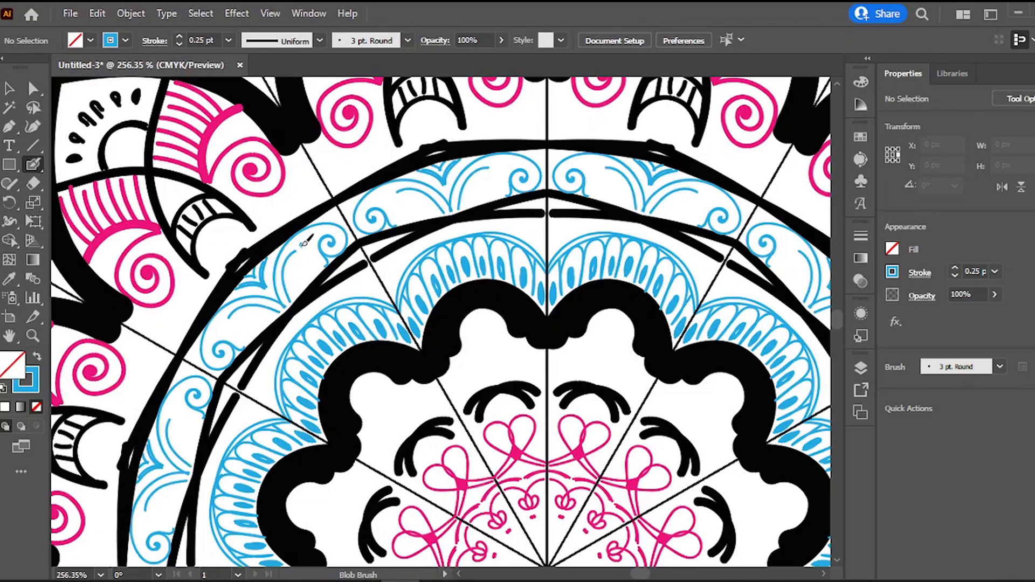
click(308, 238)
Step: Paint a thin light blue line around the outside of the outer black circle
mouse_move(293, 300)
mouse_down()
mouse_move(317, 264)
mouse_move(232, 293)
mouse_move(504, 141)
mouse_up()
key(ctrl+z)
key(z)
scroll(364, 171, up, 3)
click(33, 164)
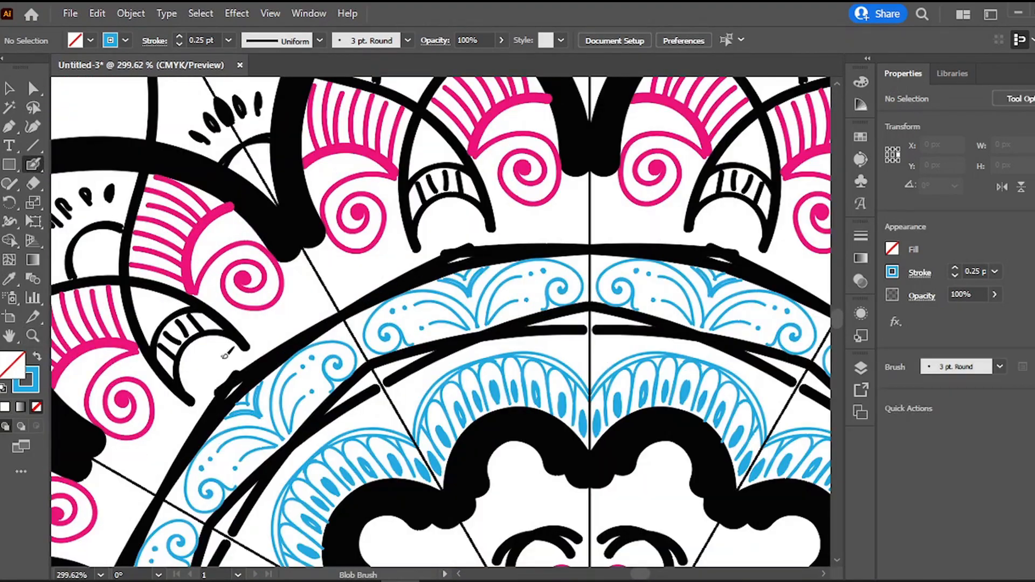
drag(219, 368, 326, 287)
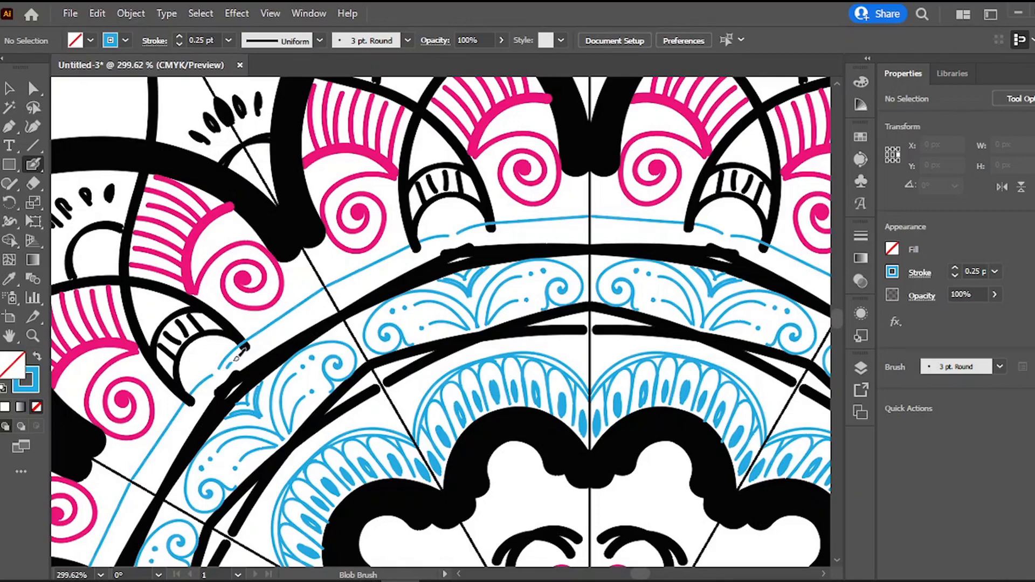
Step: Add further thin blue lines and short strokes outside the outer black circle, beneath the pink spirals
mouse_move(237, 355)
mouse_down()
mouse_move(340, 280)
mouse_move(350, 249)
mouse_up()
drag(287, 272, 337, 249)
drag(236, 371, 280, 346)
mouse_move(278, 327)
mouse_down()
mouse_move(289, 340)
mouse_move(306, 328)
mouse_up()
mouse_move(304, 310)
mouse_down()
mouse_move(314, 324)
mouse_move(338, 309)
mouse_up()
Step: Examine the whole mandala with its pink and blue details
key(z)
drag(594, 150, 296, 423)
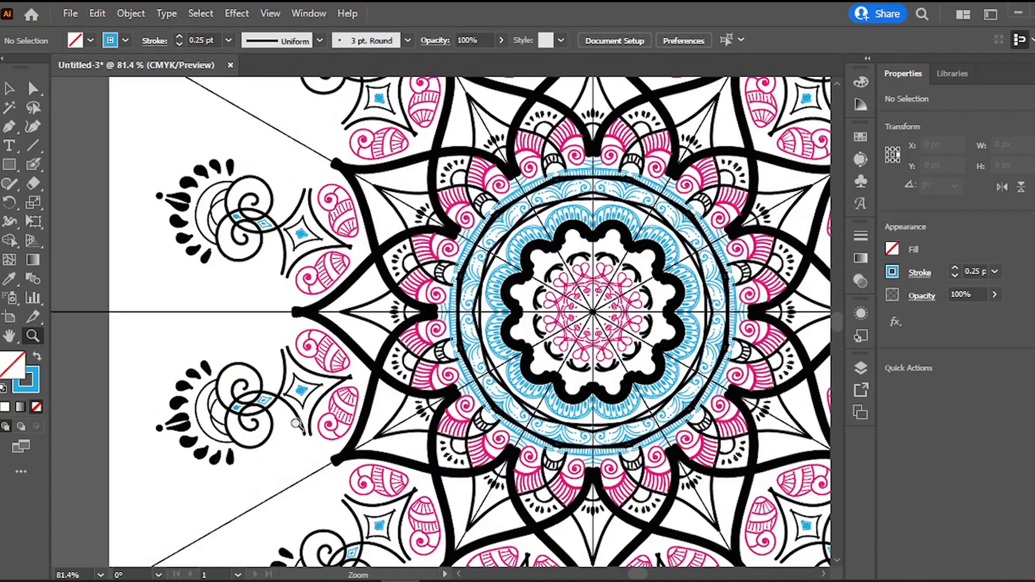
scroll(296, 424, right, 10)
scroll(296, 424, left, 4)
scroll(295, 424, right, 3)
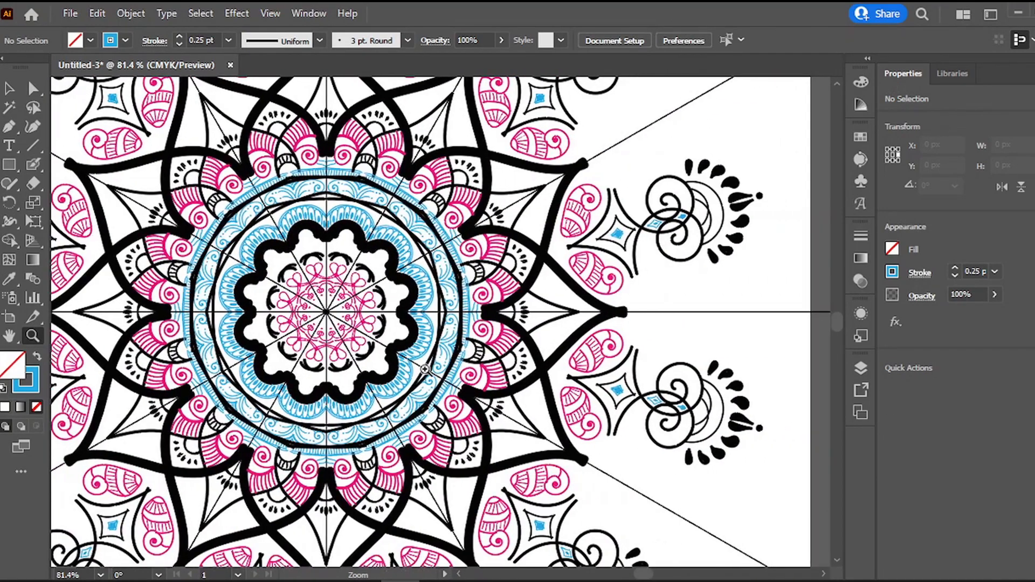
scroll(425, 370, down, 2)
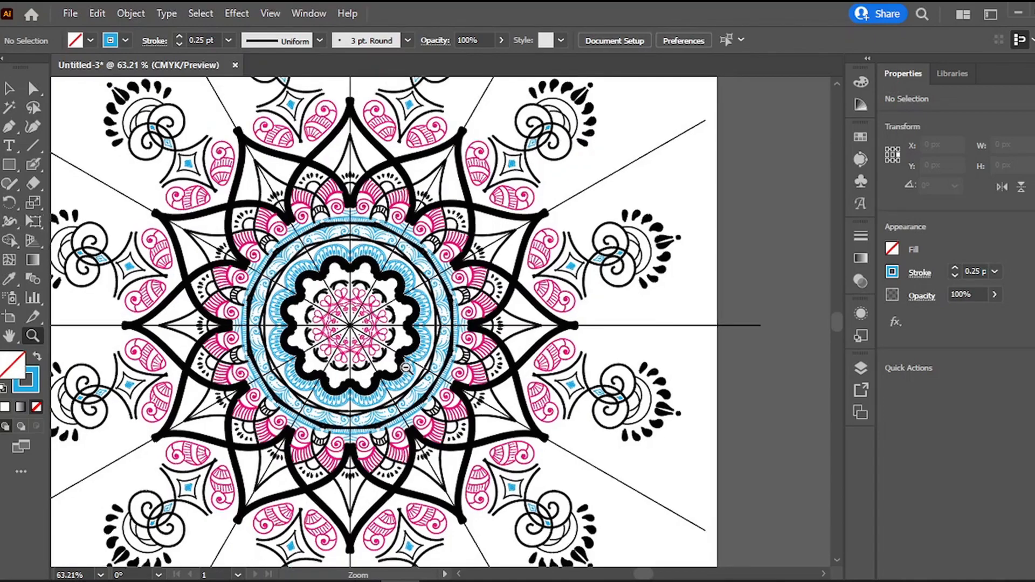
scroll(405, 367, down, 2)
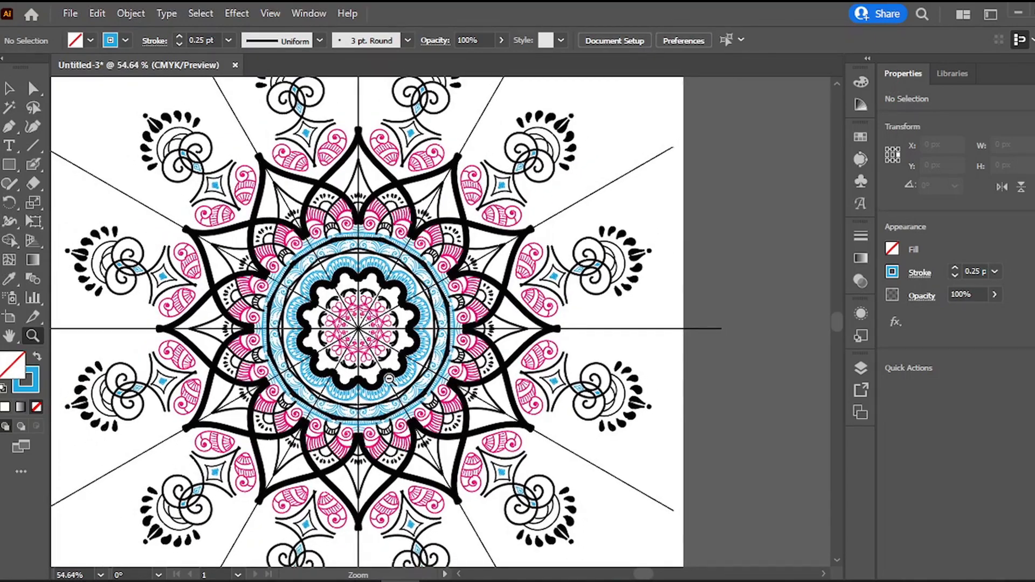